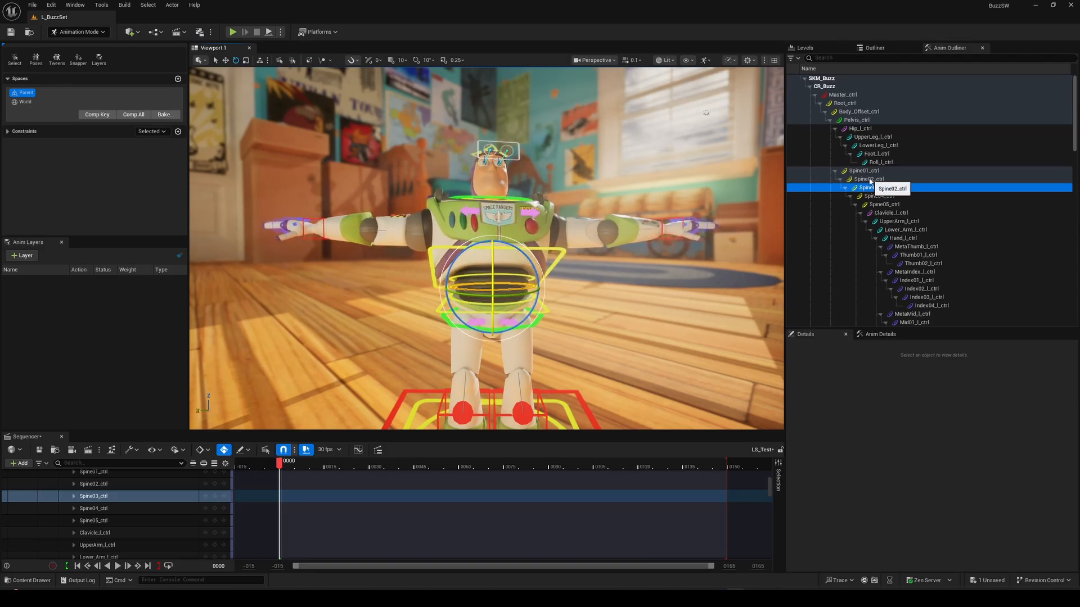
Rotate the Spine02_ctrl control, and rotate the left arm IK control at the character's wrist.
left_click(870, 180)
left_click_drag(506, 253, 478, 298)
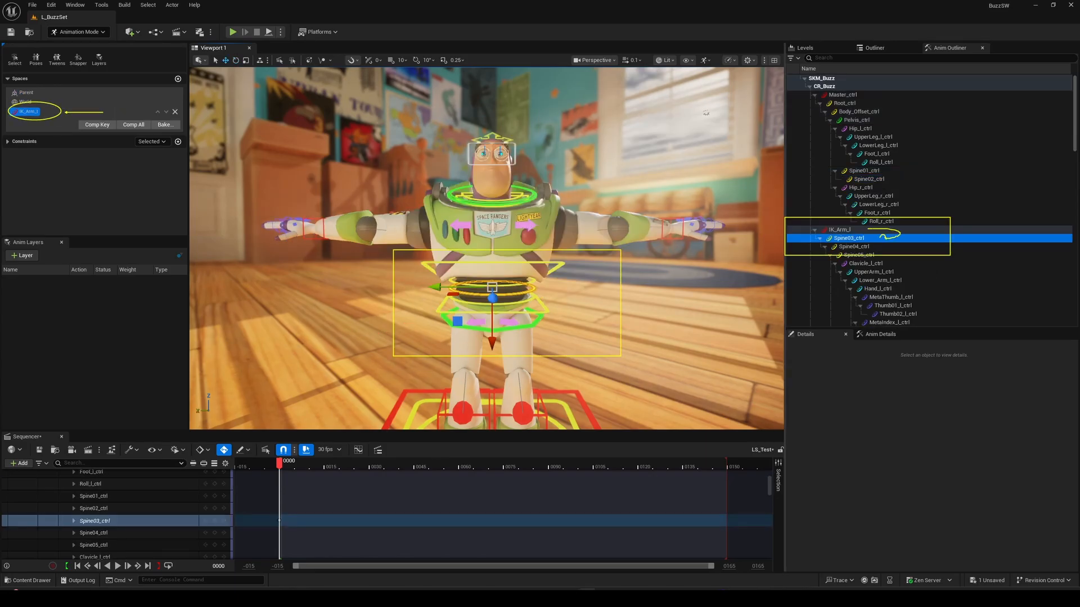
left_click(671, 217)
key("e")
mouse_move(630, 202)
left_mouse_down()
mouse_move(640, 187)
mouse_move(651, 204)
mouse_move(717, 205)
mouse_move(713, 131)
left_mouse_up()
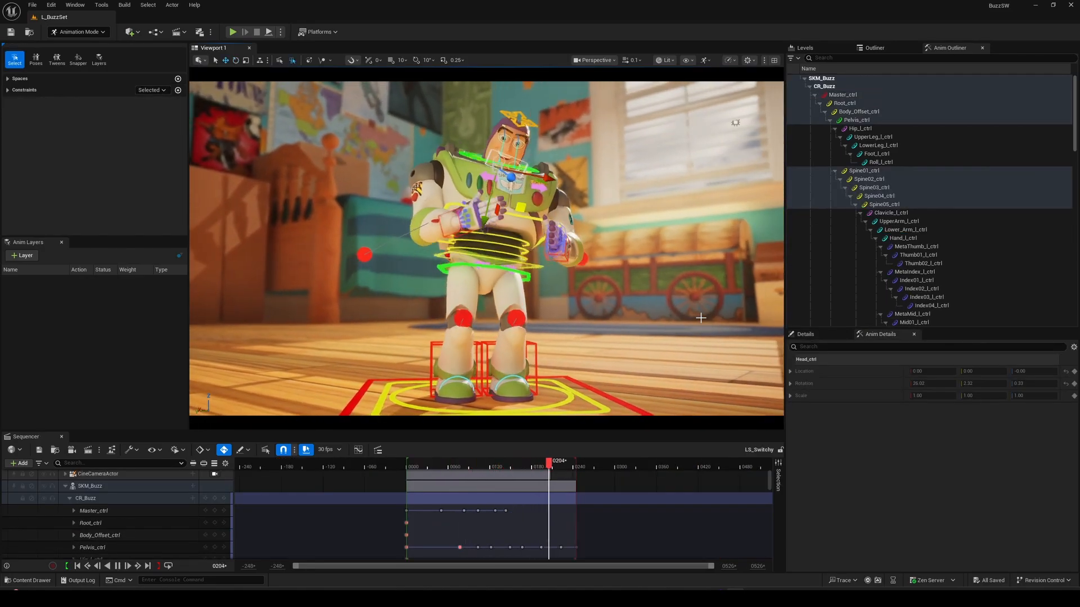
Scrub through the existing animation sequences to review the character's arm poses, and survey the CR_Buzz rig graph.
left_click_drag(571, 463, 476, 475)
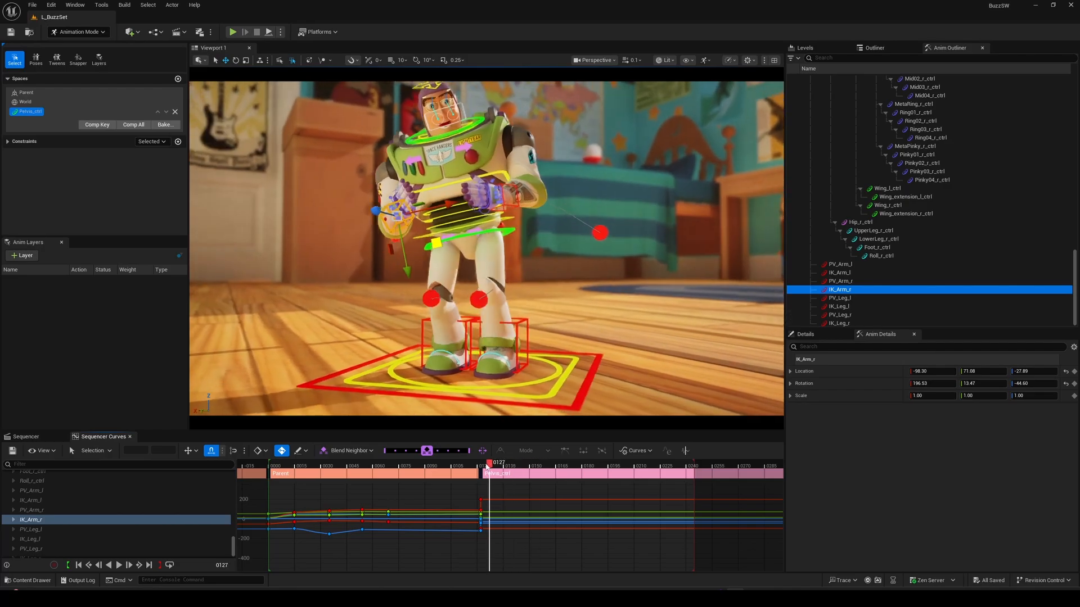
left_click_drag(488, 465, 424, 466)
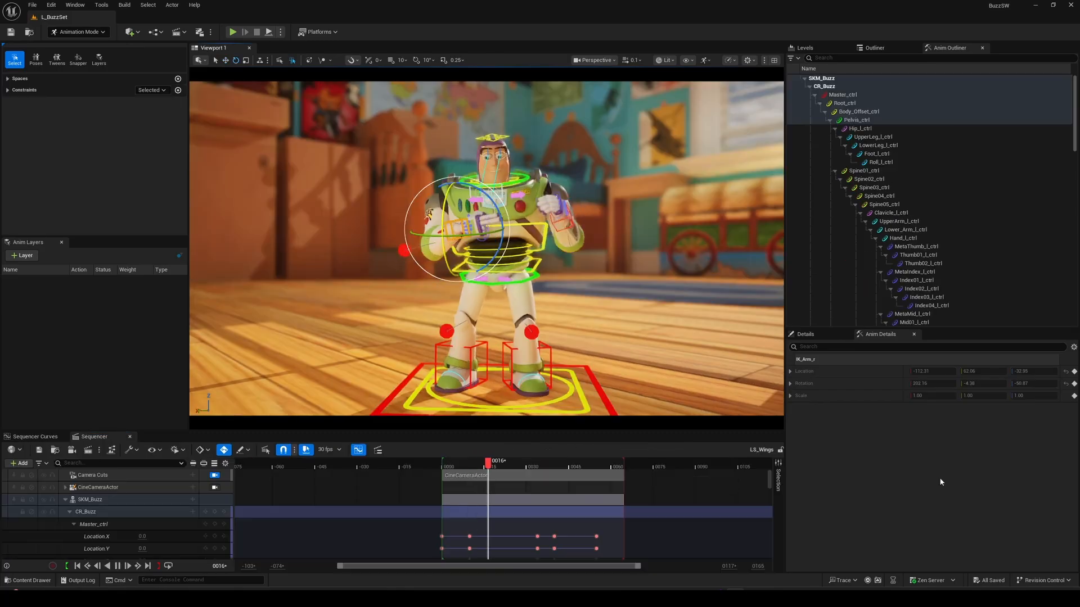
left_click_drag(313, 467, 353, 474)
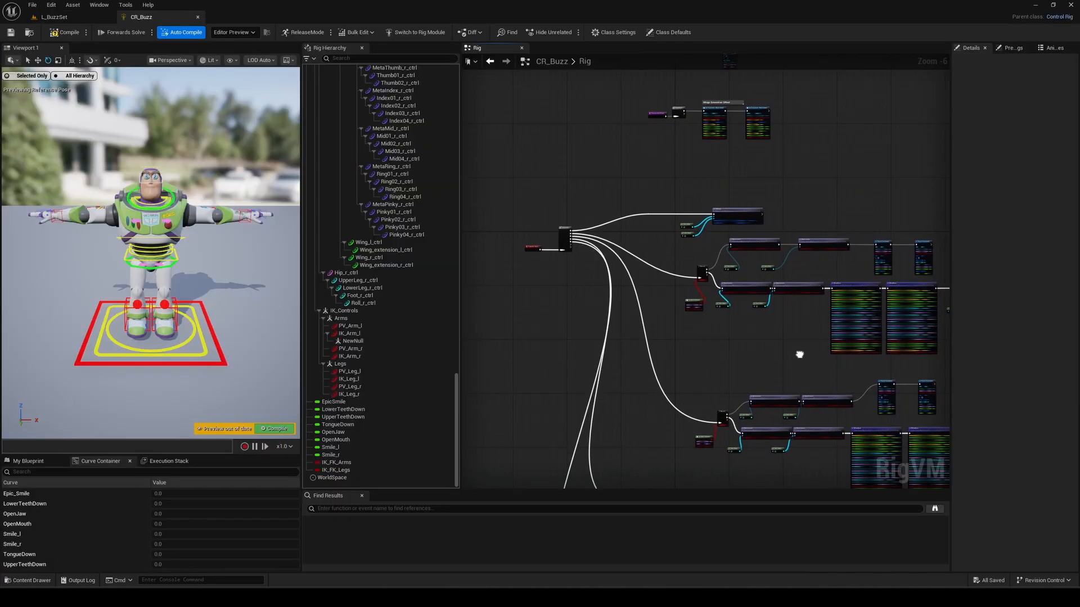
right_click_drag(798, 354, 649, 261)
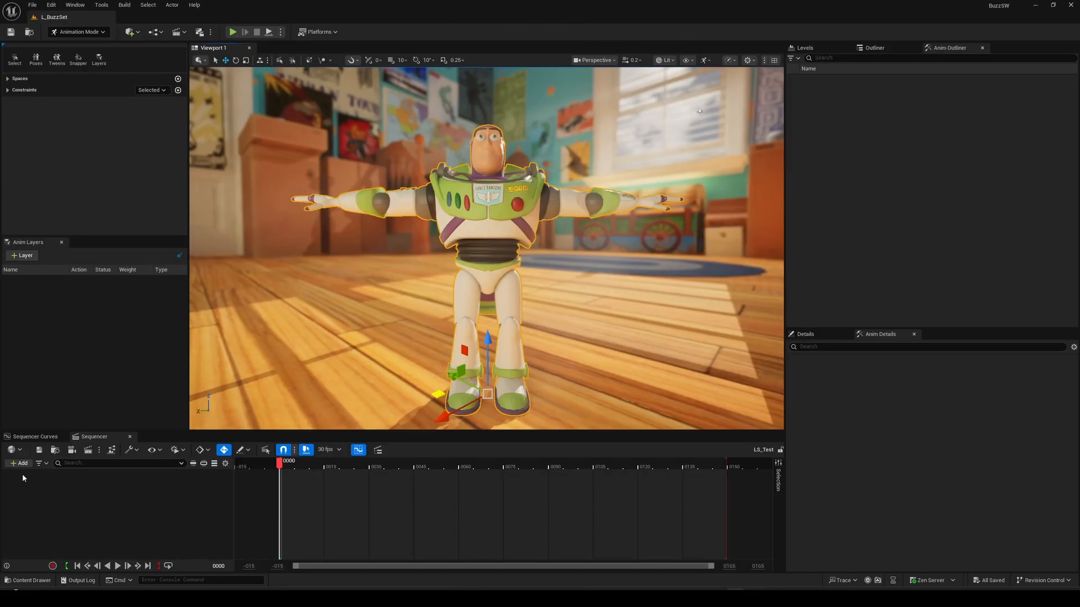
Add SKM_Buzz as an actor track to the empty LS_Test sequence and expand the Spaces options.
left_click(19, 463)
mouse_move(112, 312)
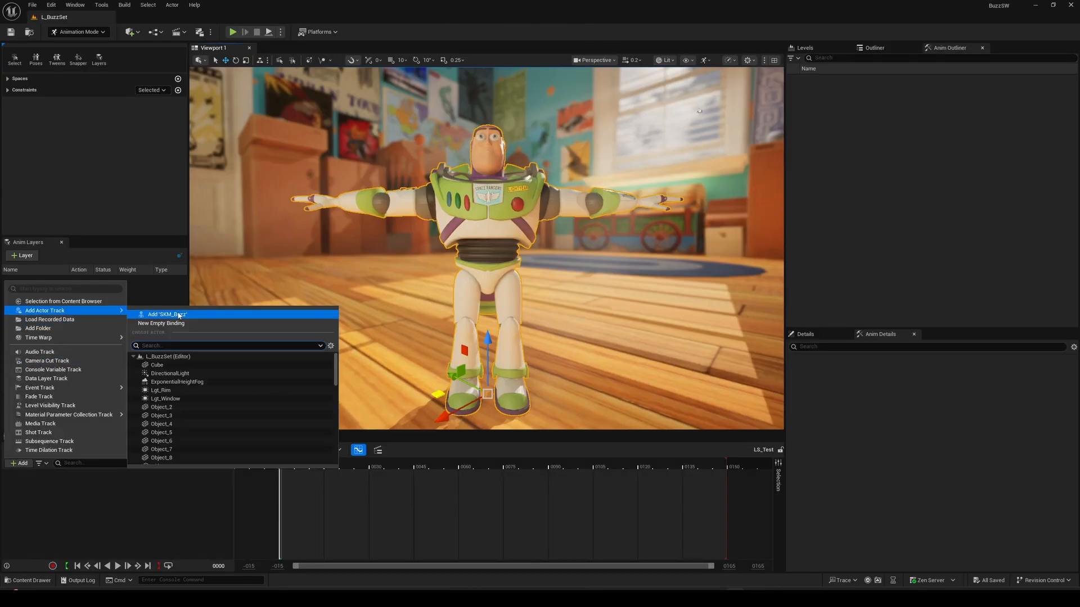
left_click(178, 312)
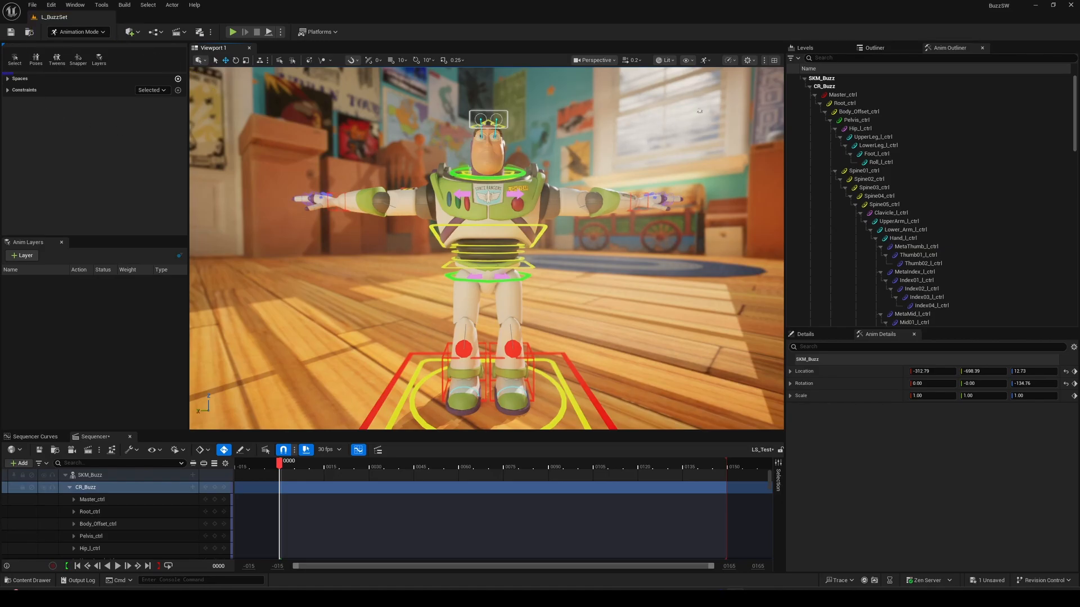
left_click(8, 80)
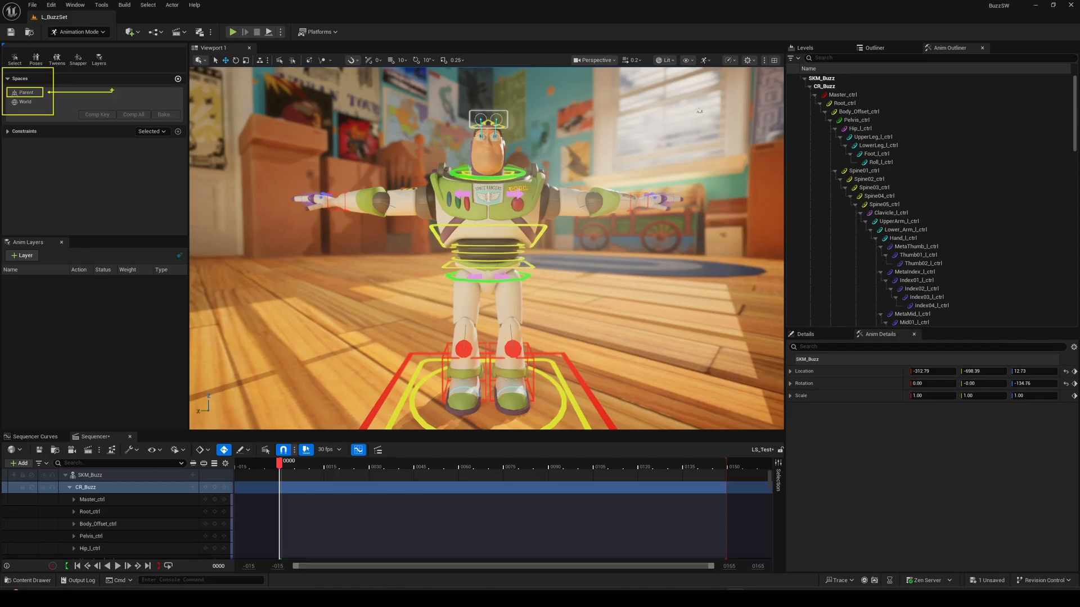
Rotate the upper spine, pelvis and head controls to test how their child controls follow.
left_click(488, 230)
key("e")
left_click_drag(488, 231, 486, 261)
left_click(525, 275)
key("w")
key("e")
left_click_drag(485, 299, 461, 311)
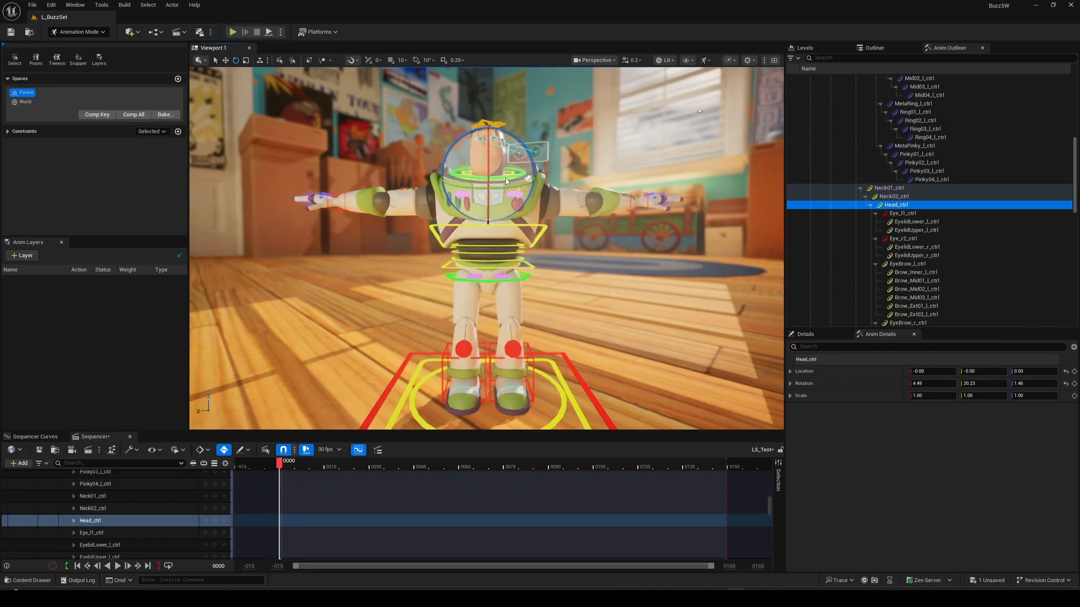
mouse_move(515, 181)
left_mouse_down()
mouse_move(505, 181)
mouse_move(517, 183)
left_mouse_up()
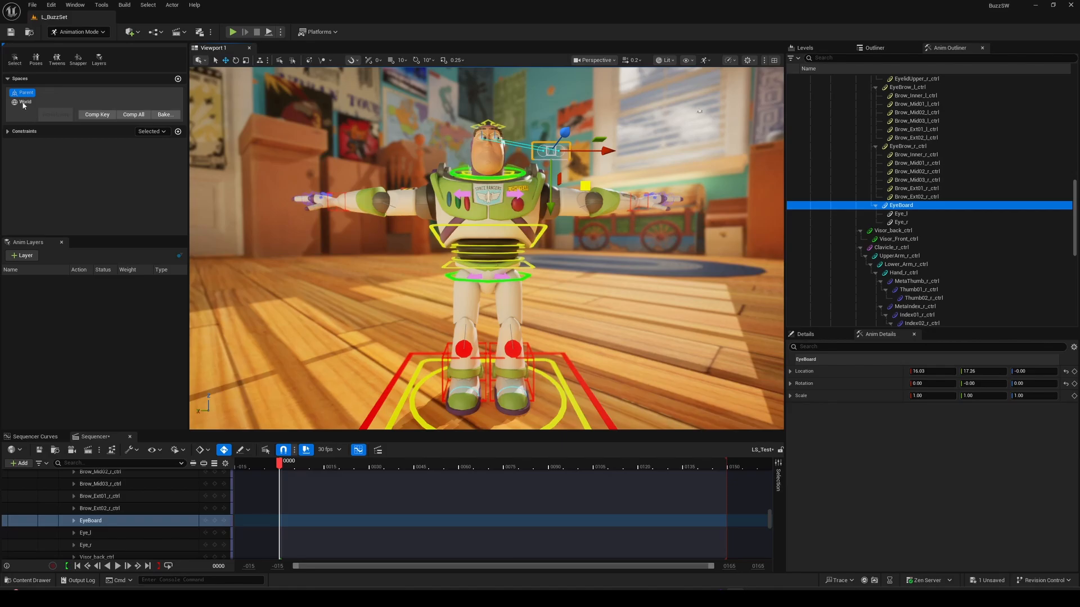
Switch the EyeBoard control to World space and rotate the head control to test the eye target.
left_click(24, 104)
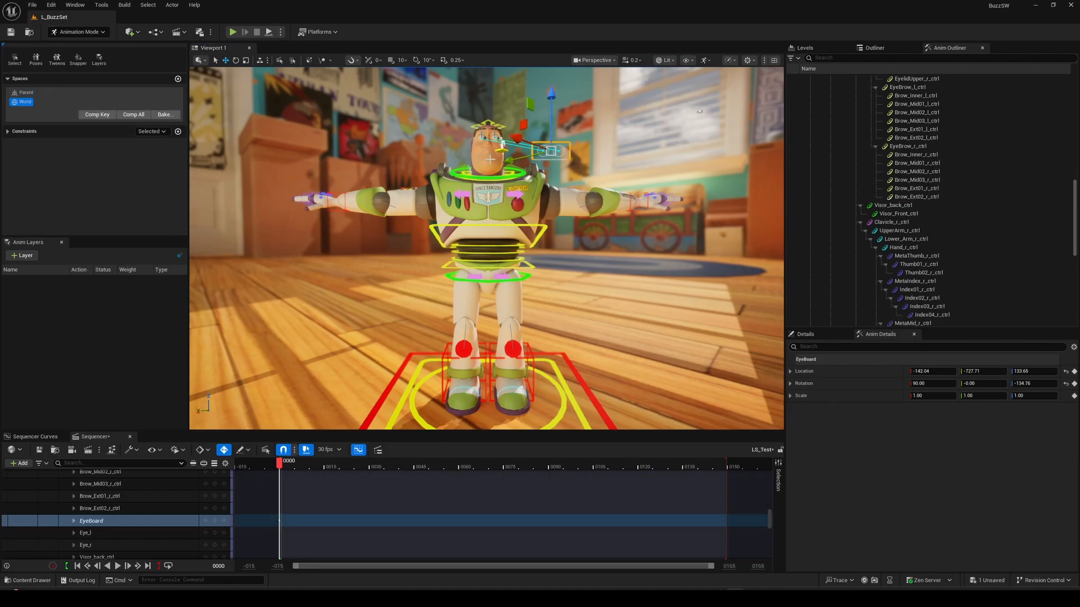
left_click(490, 120)
key("e")
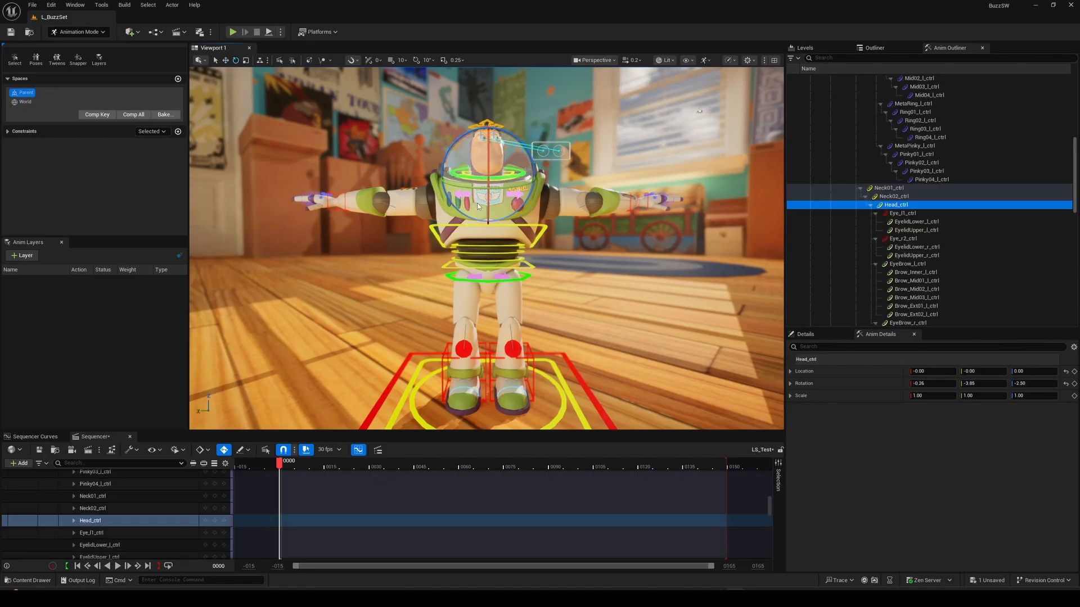
left_click_drag(475, 145, 524, 191)
key("w")
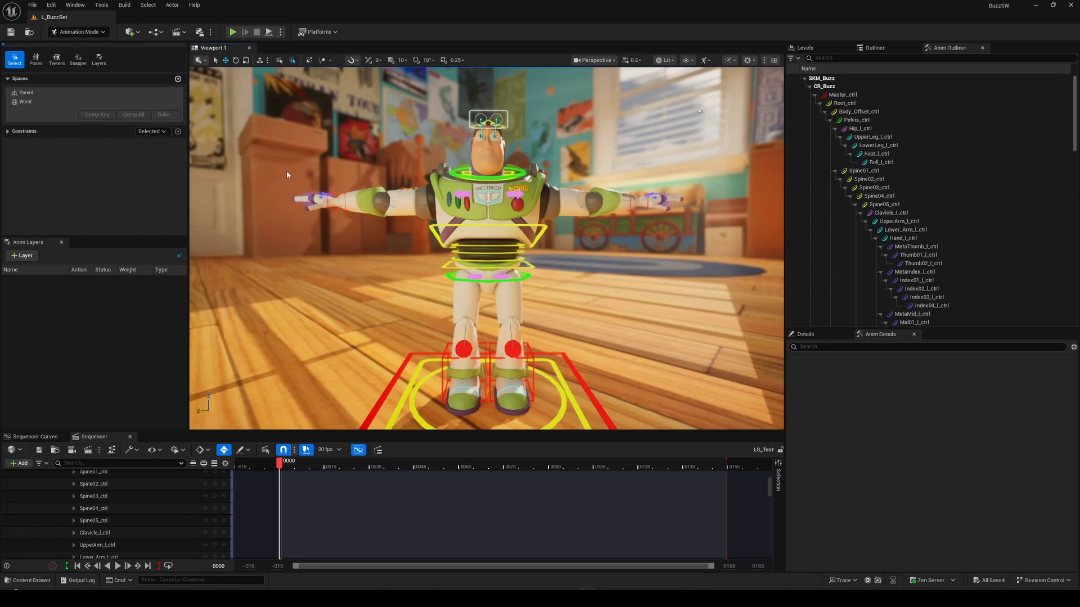
Add Pelvis_ctrl as a space for the IK_Arm_l control and make it the active space.
left_click(631, 195)
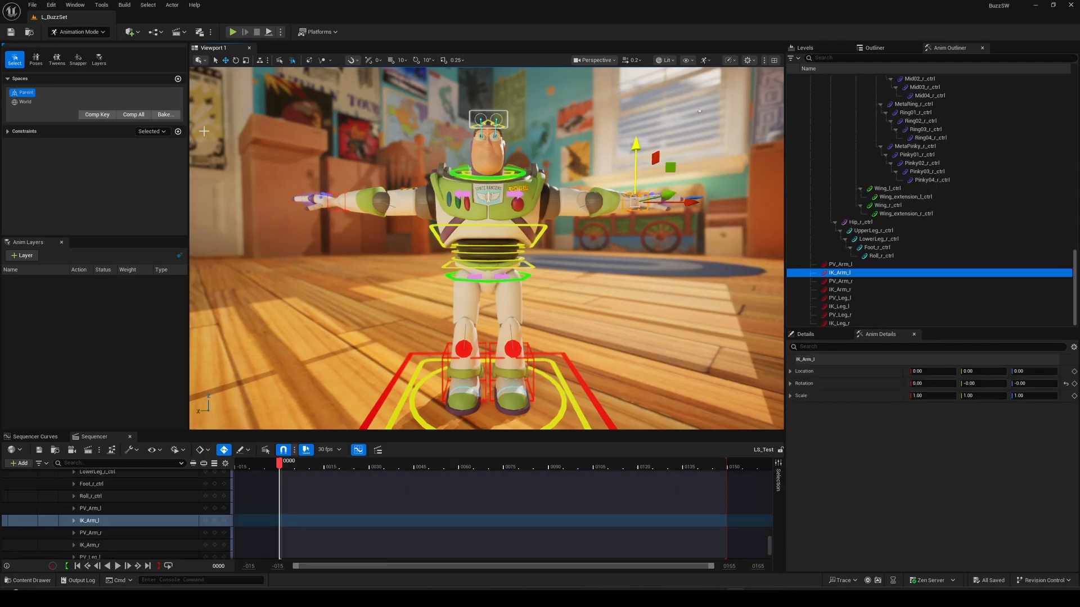
left_click(178, 80)
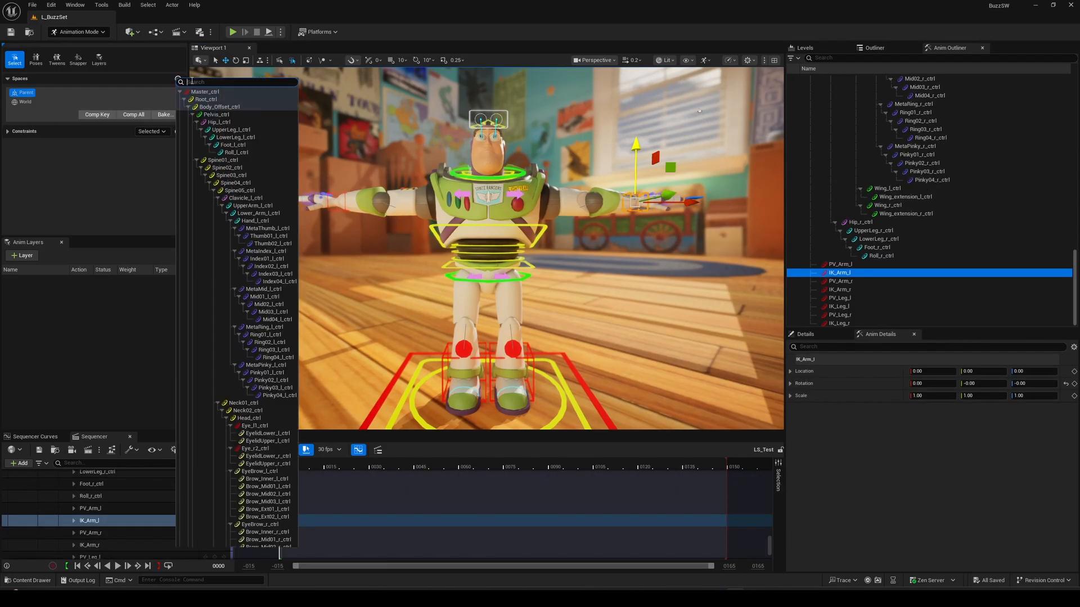
left_click(211, 115)
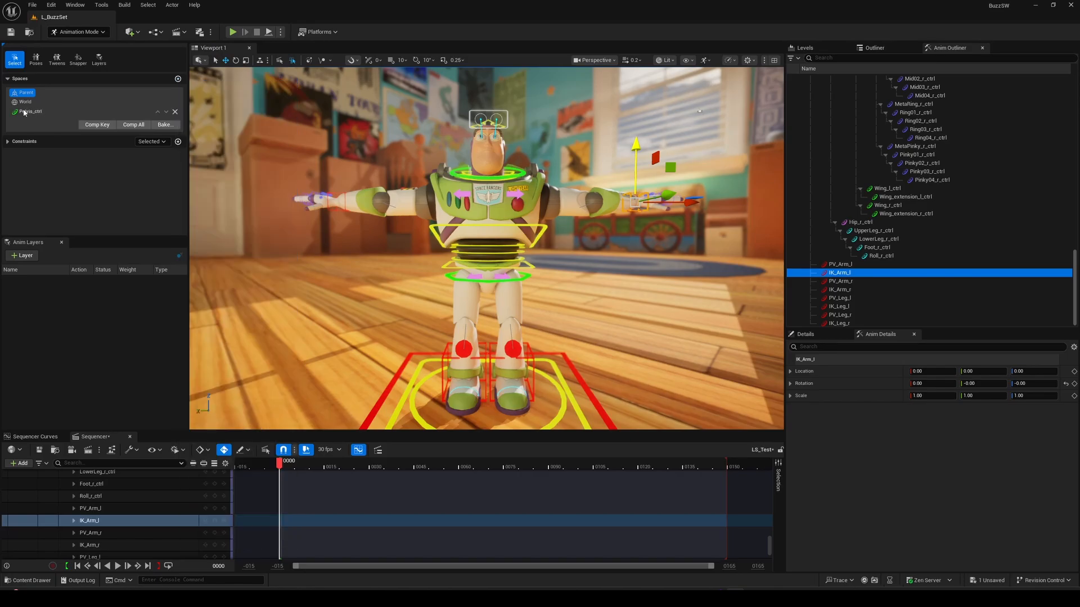
left_click(26, 112)
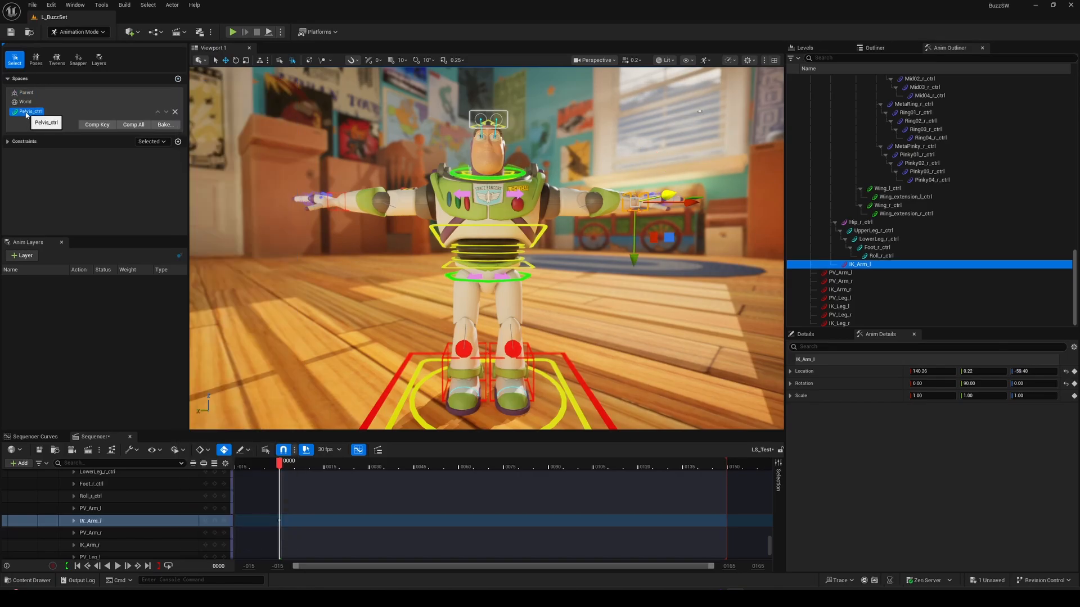
key("Tab")
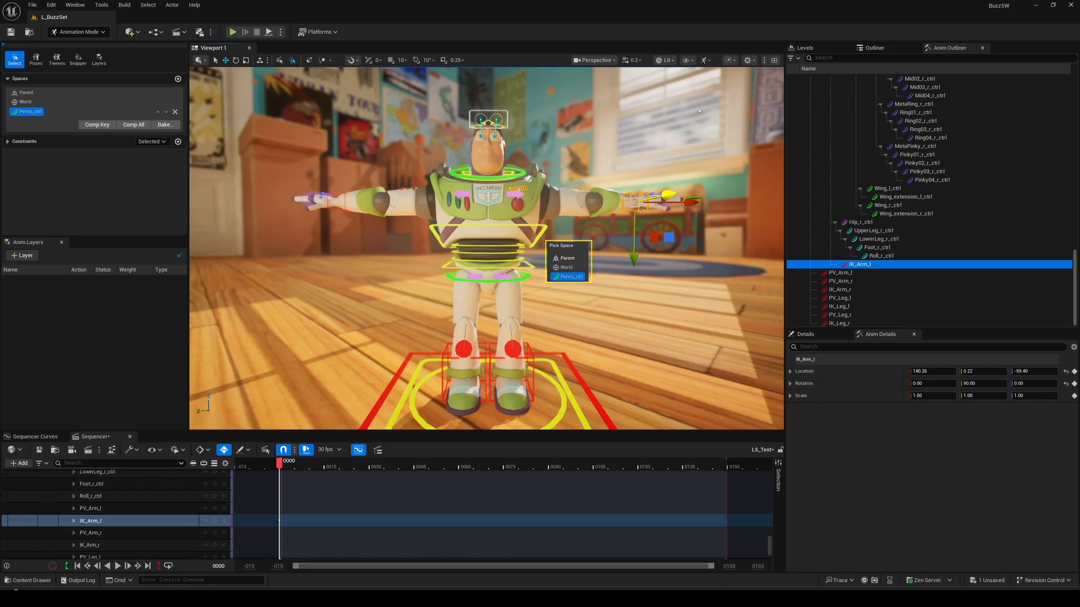
key("Escape")
Move the pelvis control in the viewport to test how the left arm IK control follows it.
left_click(527, 275)
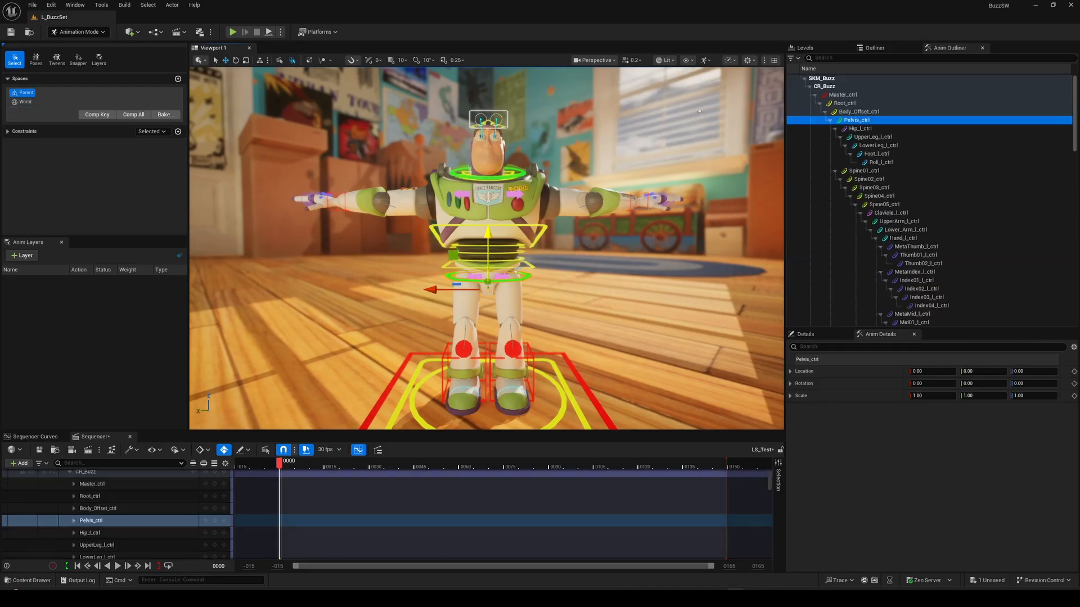
left_click_drag(487, 232, 520, 260)
key("e")
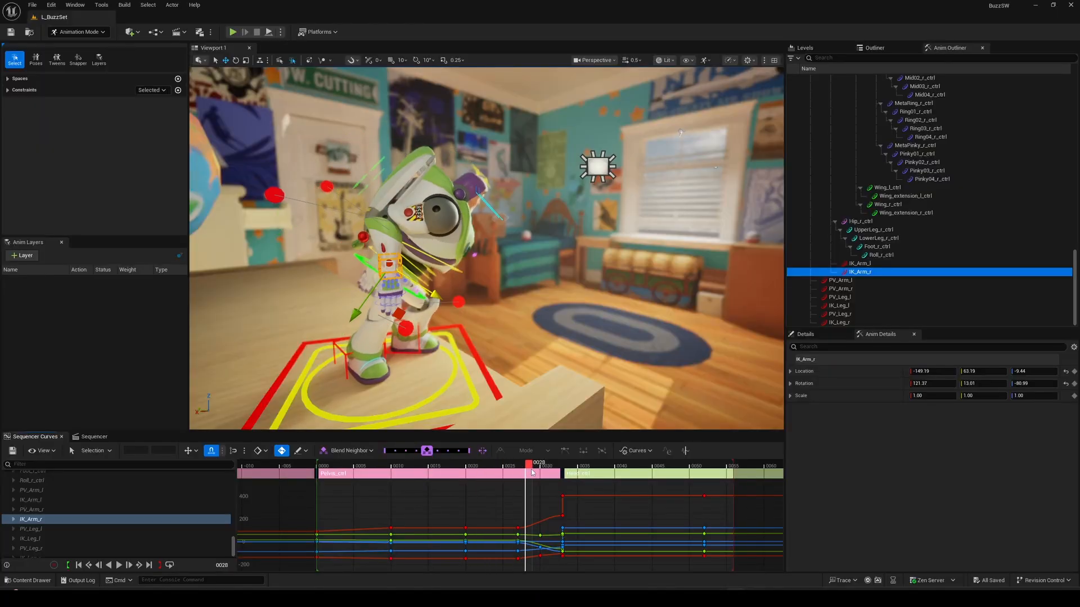
Scrub across the animated space switches and examine the IK_Arm_l curves between the Parent and Pelvis_ctrl spaces.
left_click_drag(588, 473, 557, 489)
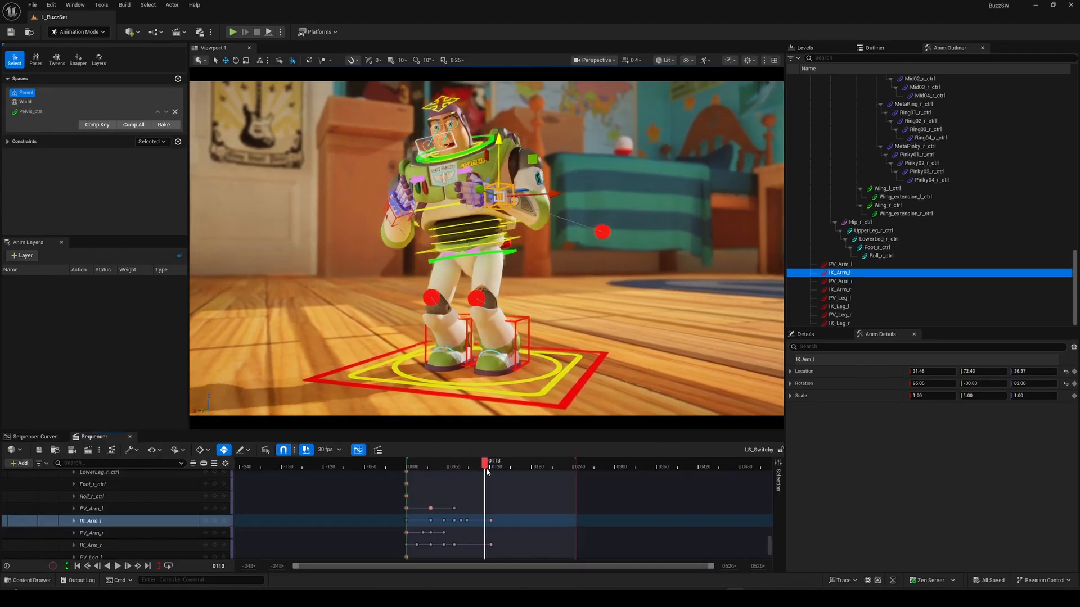
mouse_move(487, 469)
left_mouse_down()
mouse_move(525, 469)
mouse_move(481, 475)
left_mouse_up()
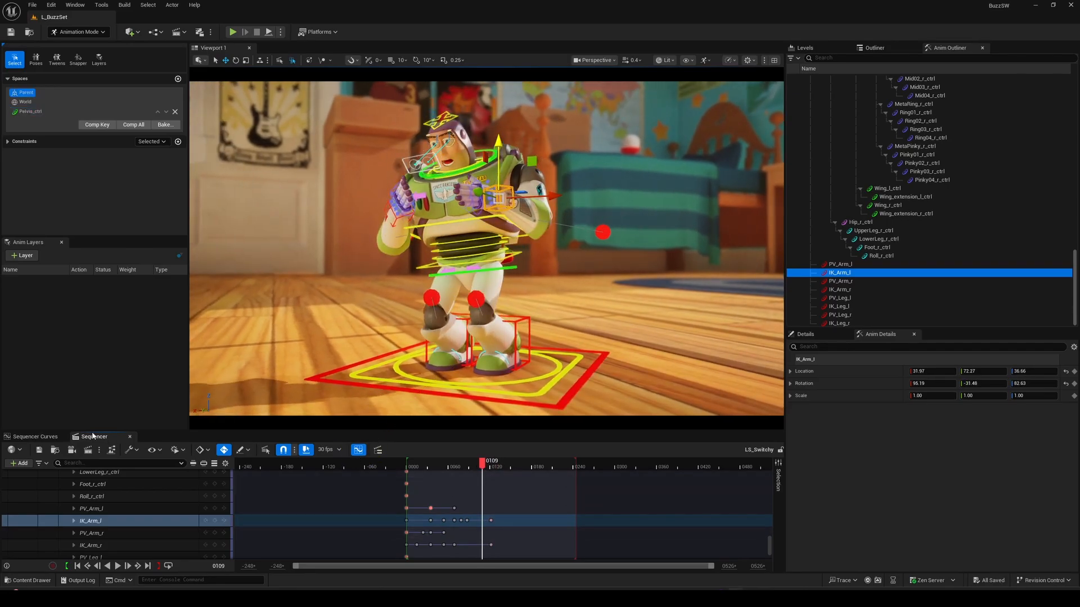
left_click(35, 437)
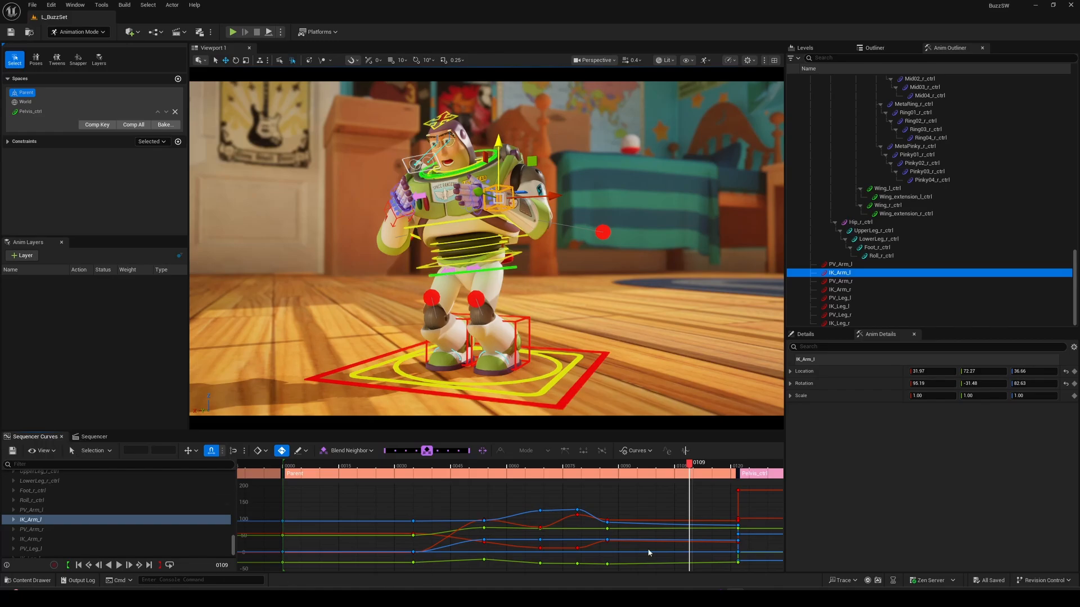
scroll(653, 523, "down", 5)
right_click_drag(534, 512, 471, 471)
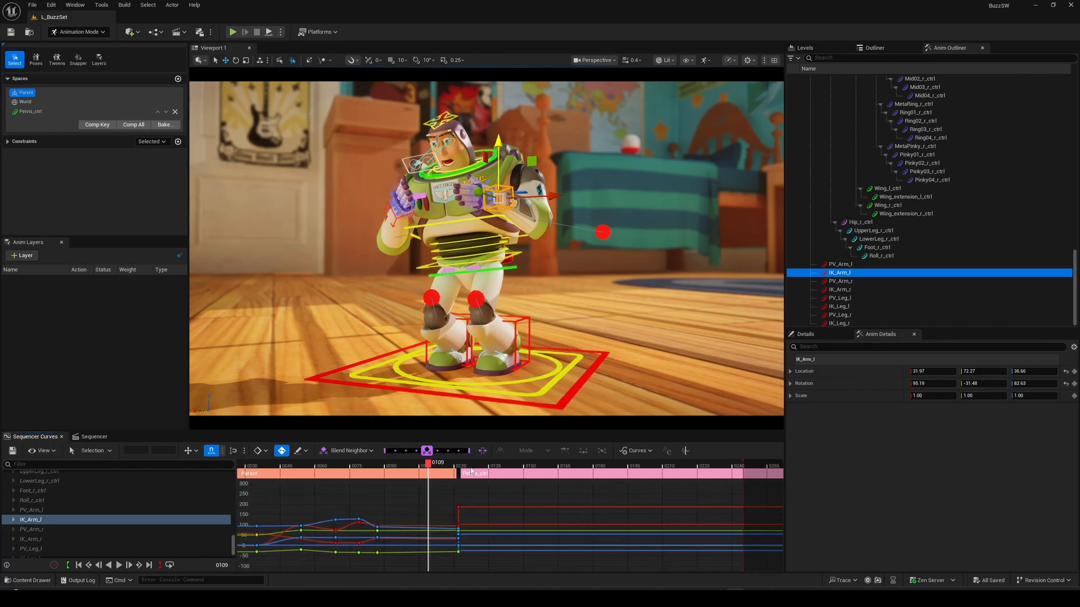
left_click_drag(426, 465, 585, 460)
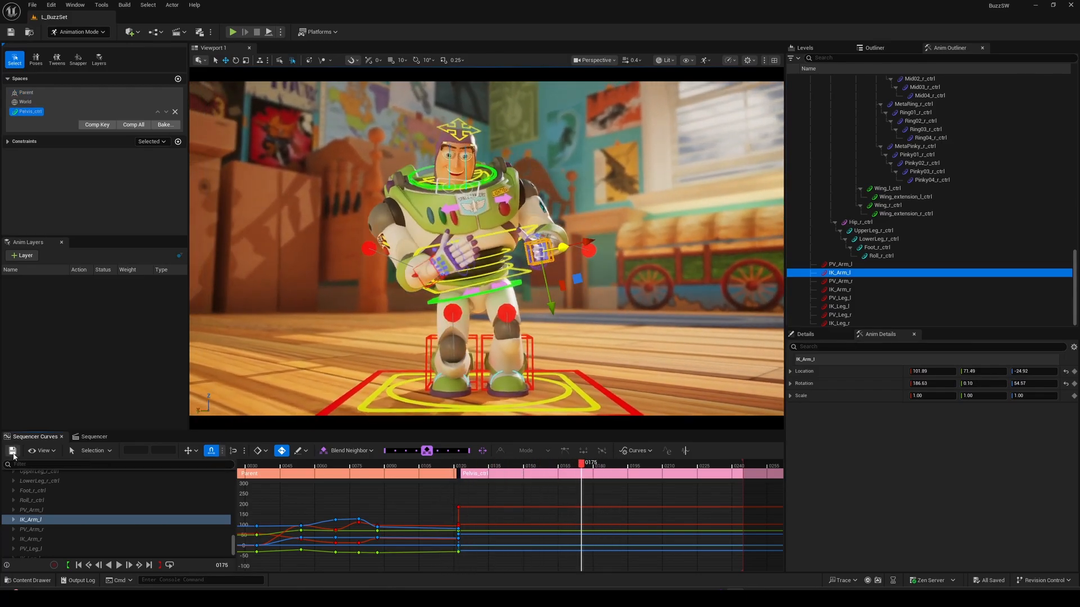
left_click(42, 451)
left_click(42, 451)
left_click(42, 451)
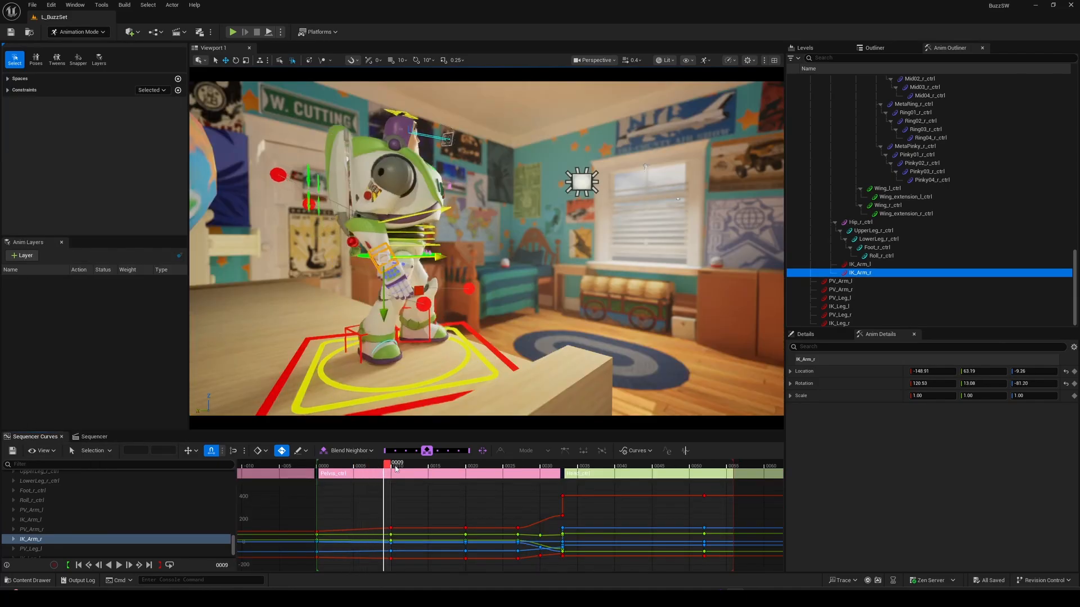
Scrub the right arm's animation to frame 36 and open the bake options for the IK_Arm_r control's spaces.
left_click_drag(386, 466, 585, 473)
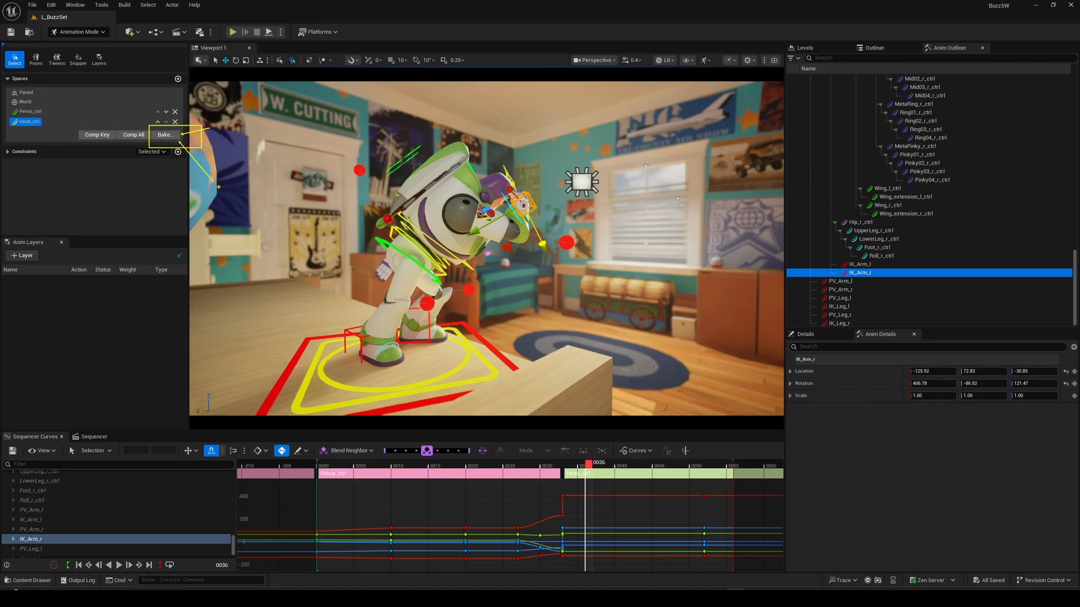
left_click(165, 135)
left_click_drag(177, 113, 291, 144)
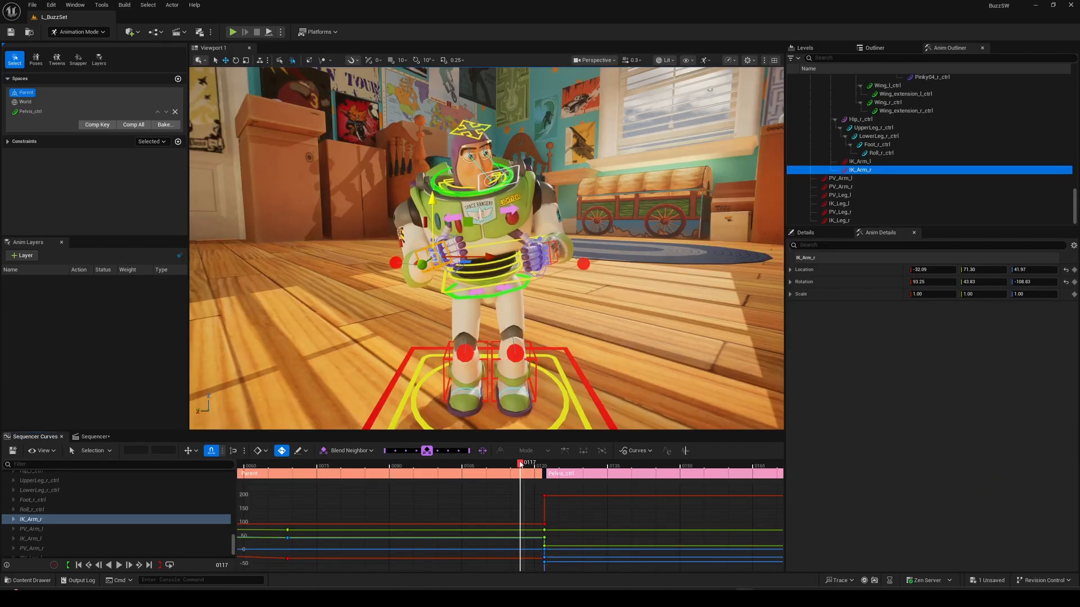
Go to the Pelvis_ctrl space switch at frame 122 and compensate all space keys of the IK_Arm_r control.
mouse_move(526, 466)
left_mouse_down()
mouse_move(560, 465)
mouse_move(505, 466)
mouse_move(550, 468)
left_mouse_up()
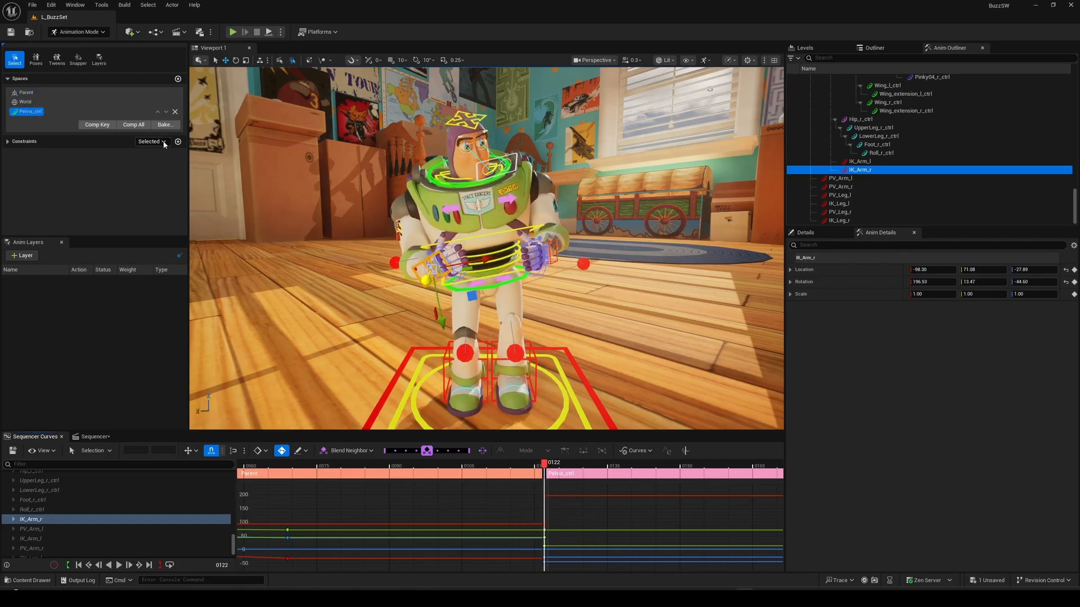
left_click(136, 125)
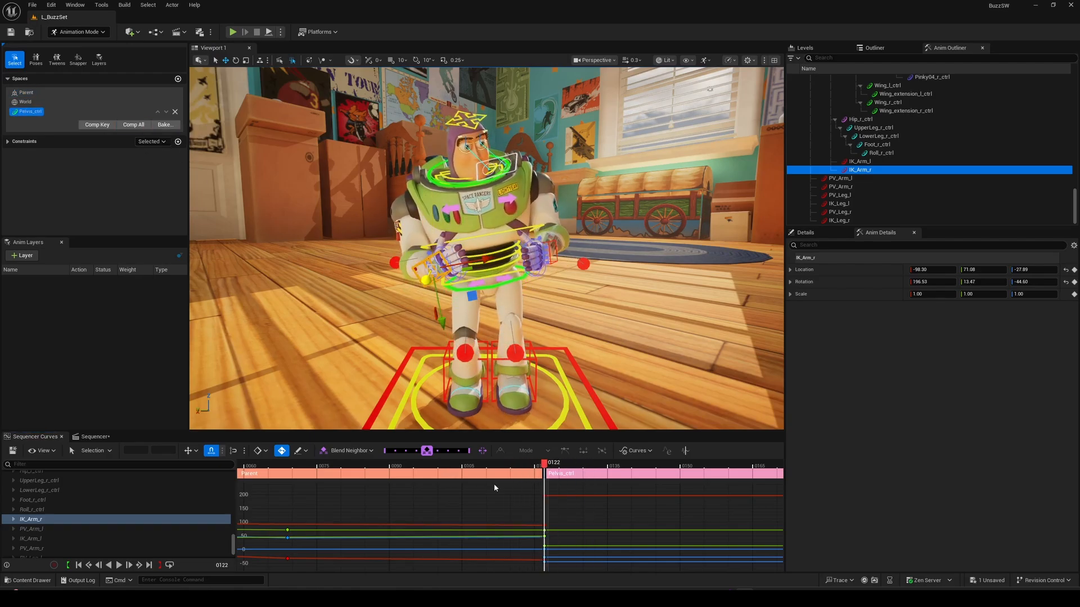
mouse_move(543, 465)
left_mouse_down()
mouse_move(509, 466)
mouse_move(580, 469)
mouse_move(501, 467)
mouse_move(622, 467)
mouse_move(550, 471)
left_mouse_up()
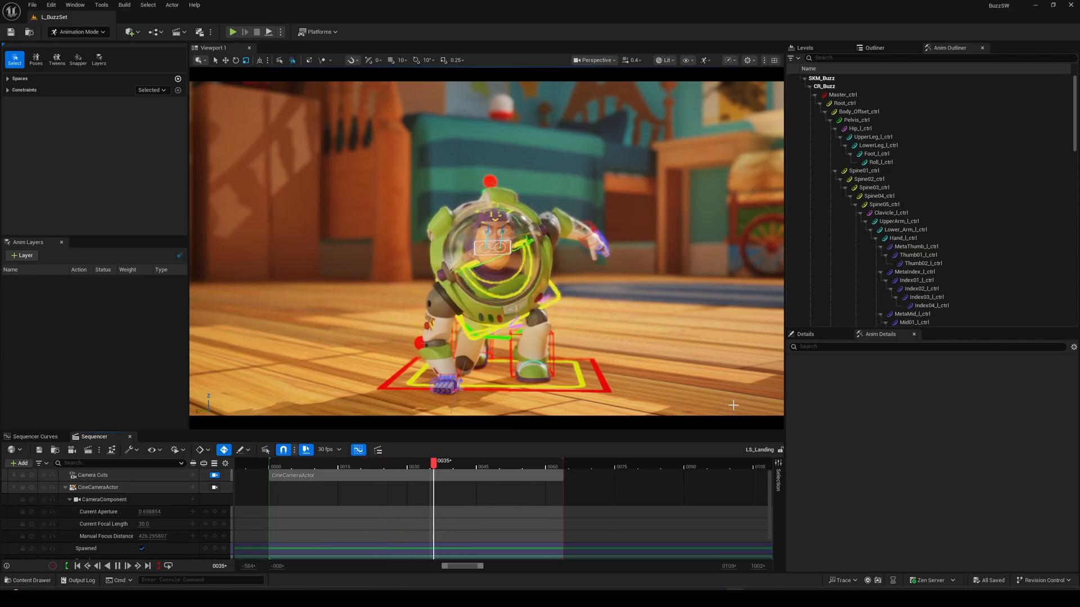
Expand the Spaces options and select the mannequin's raised hand control beside the Buzz character.
key("space")
left_click(8, 79)
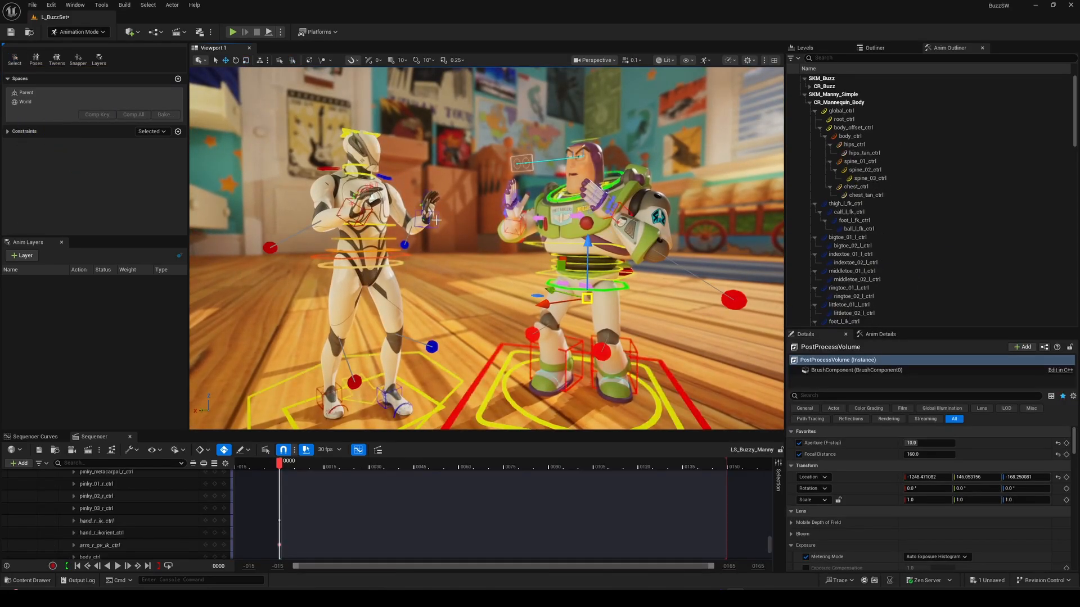
left_click(432, 214)
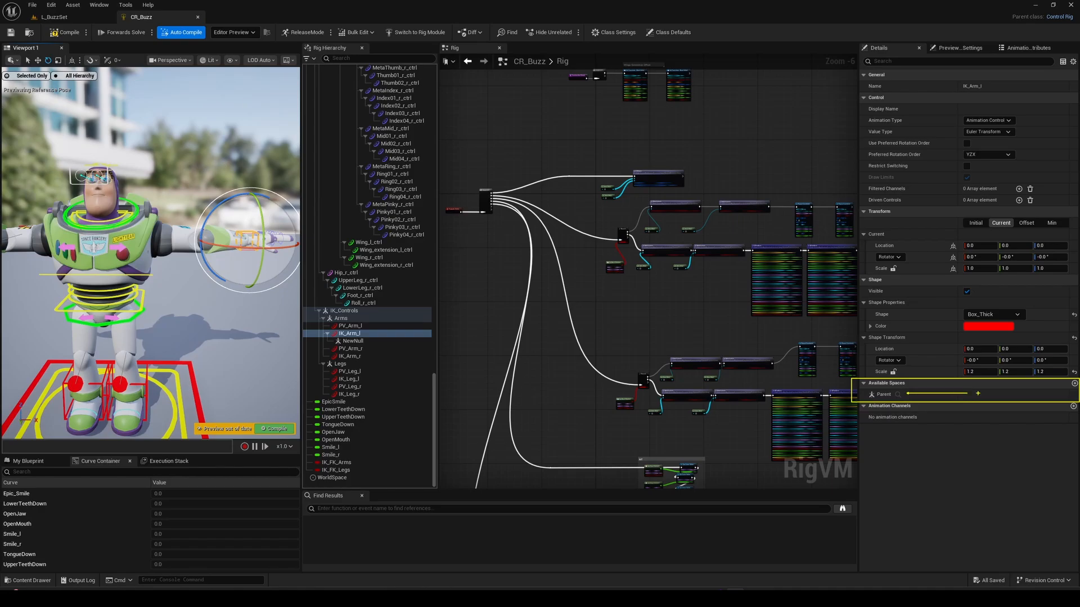
Add Pelvis_ctrl to the available spaces of the IK_Arm_l control.
left_click(1074, 383)
scroll(1002, 360, "down", 15)
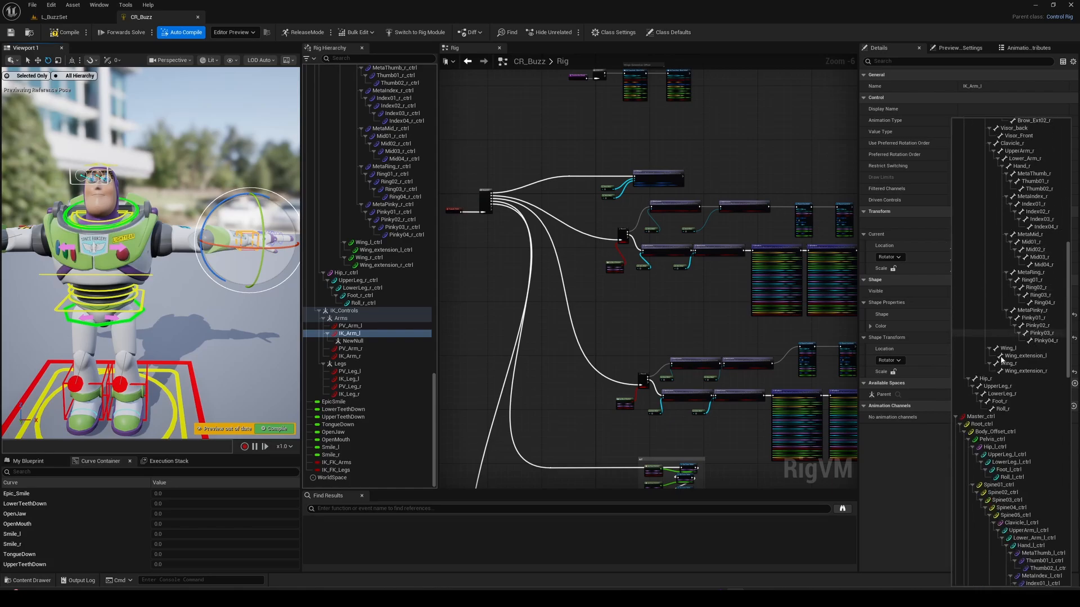
scroll(1002, 361, "up", 3)
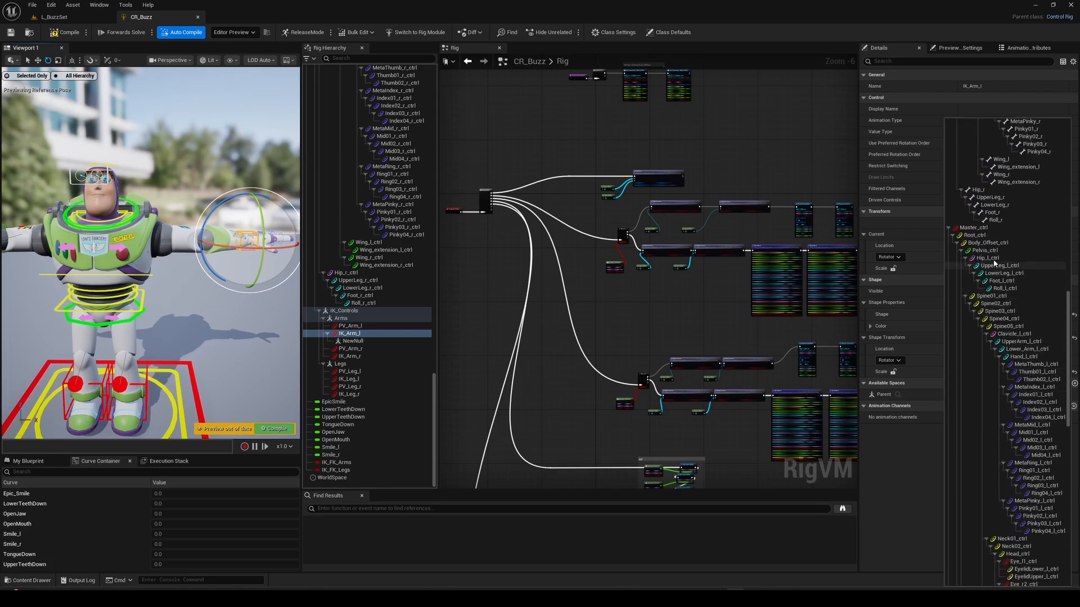
left_click(988, 251)
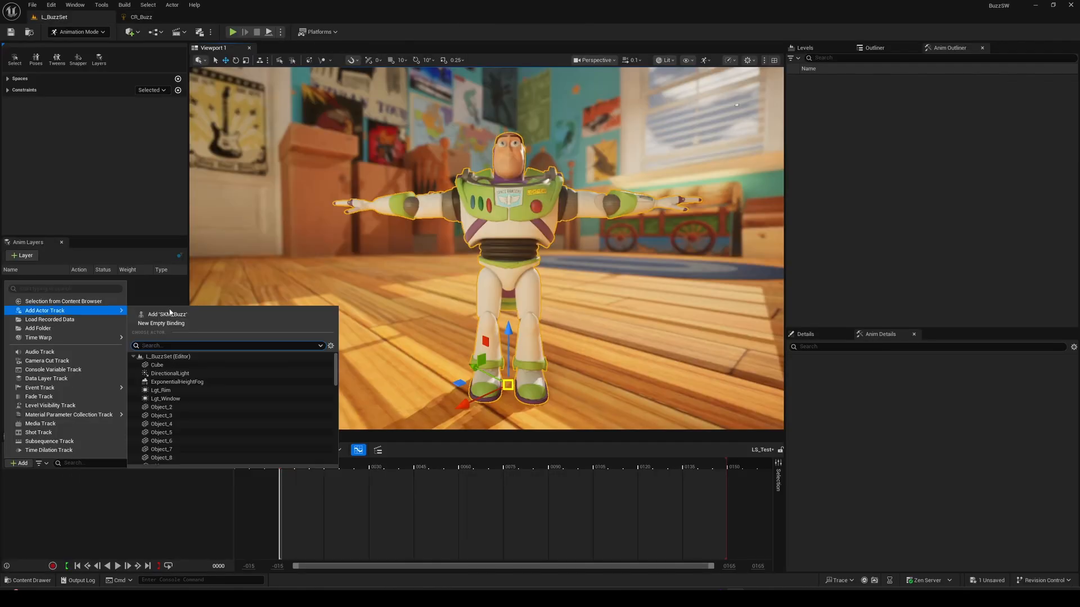
Add the SKM_Buzz actor to the LS_Test sequence and view the spaces offered for the IK_Arm_r and IK_Arm_l controls.
left_click(167, 314)
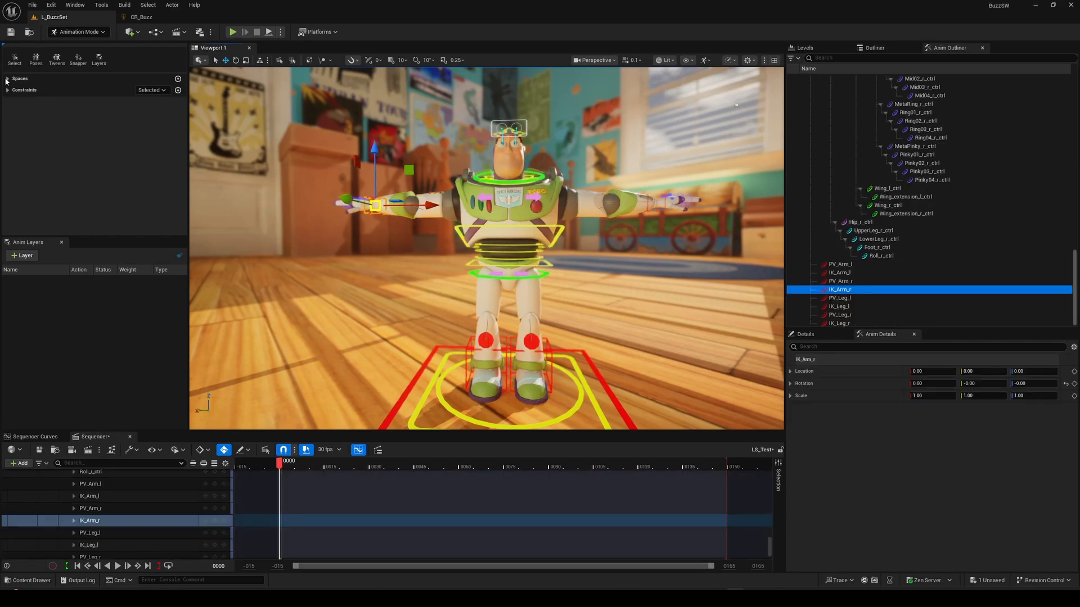
left_click(7, 78)
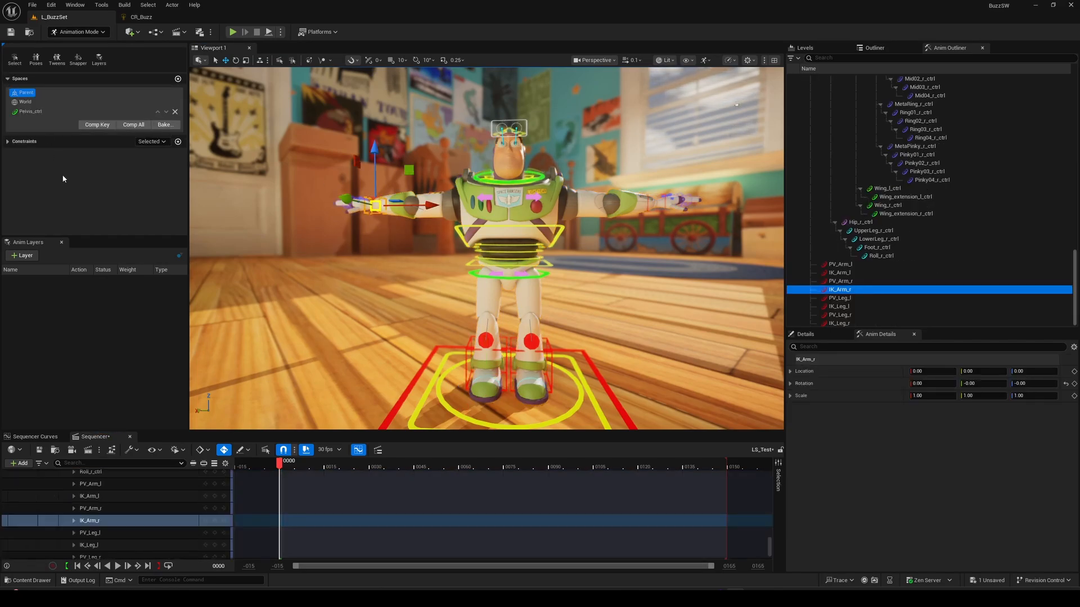
left_click_drag(7, 79, 70, 128)
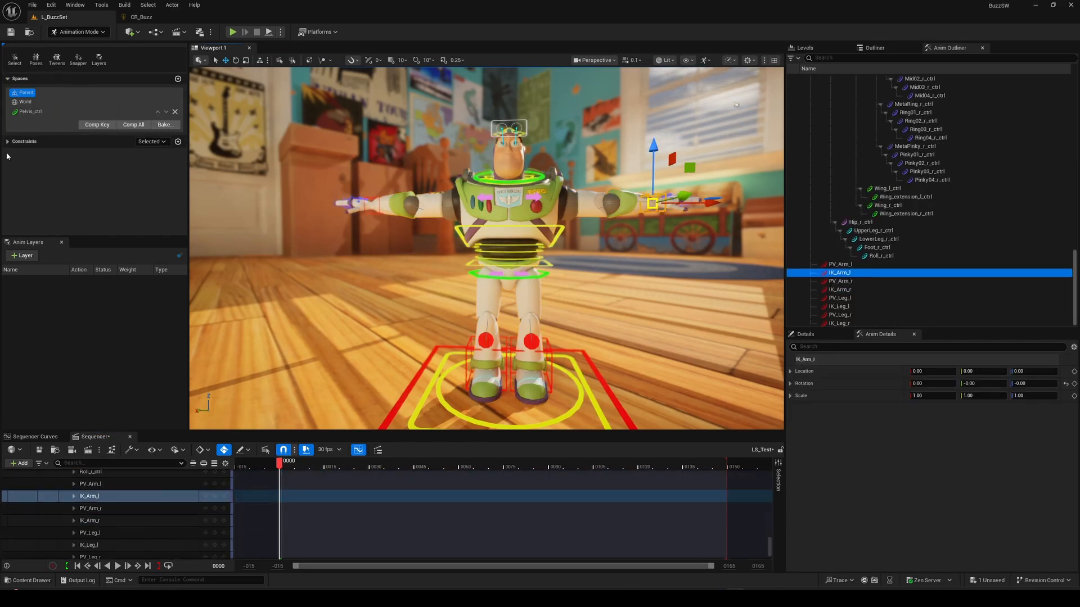
left_click_drag(2, 72, 66, 131)
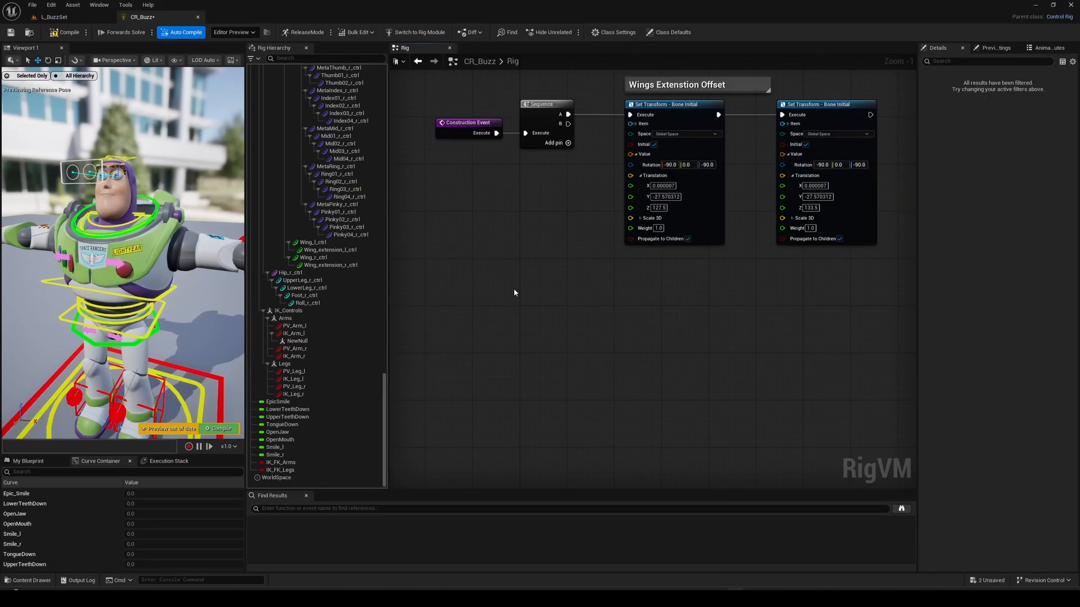
Create an Add Spaces node from the Dynamic Hierarchy category below the Construction Event nodes of the CR_Buzz rig graph.
right_click(514, 293)
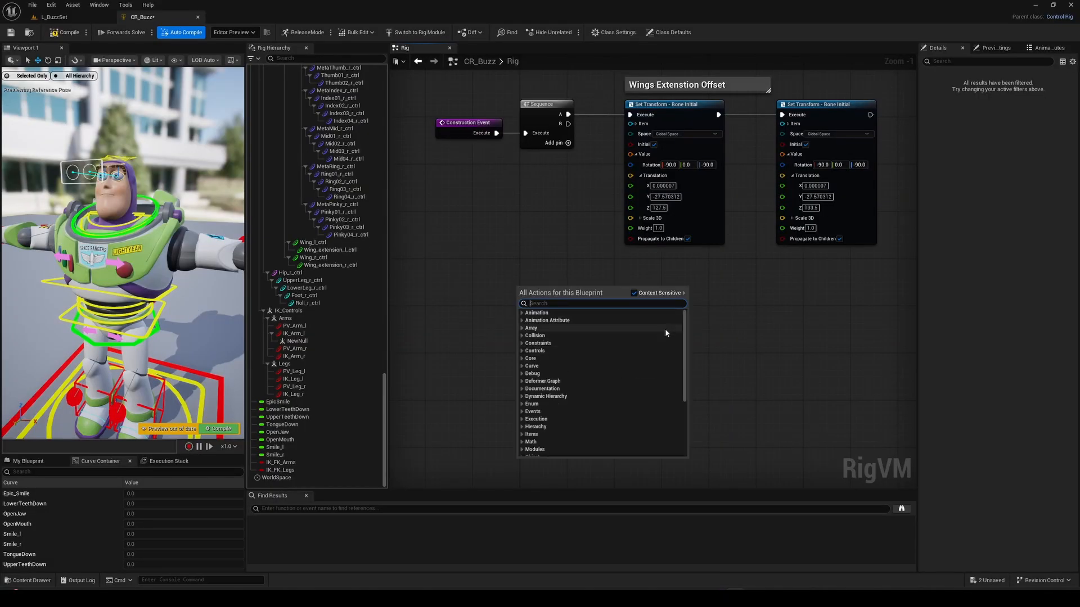
scroll(685, 325, "down", 1)
left_click(546, 384)
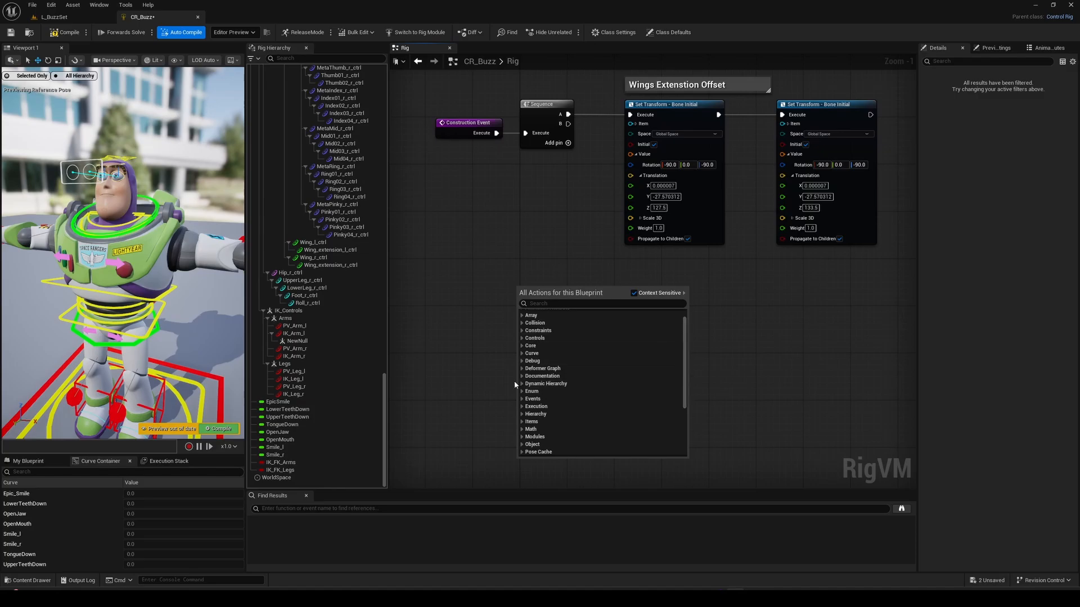
scroll(630, 390, "down", 2)
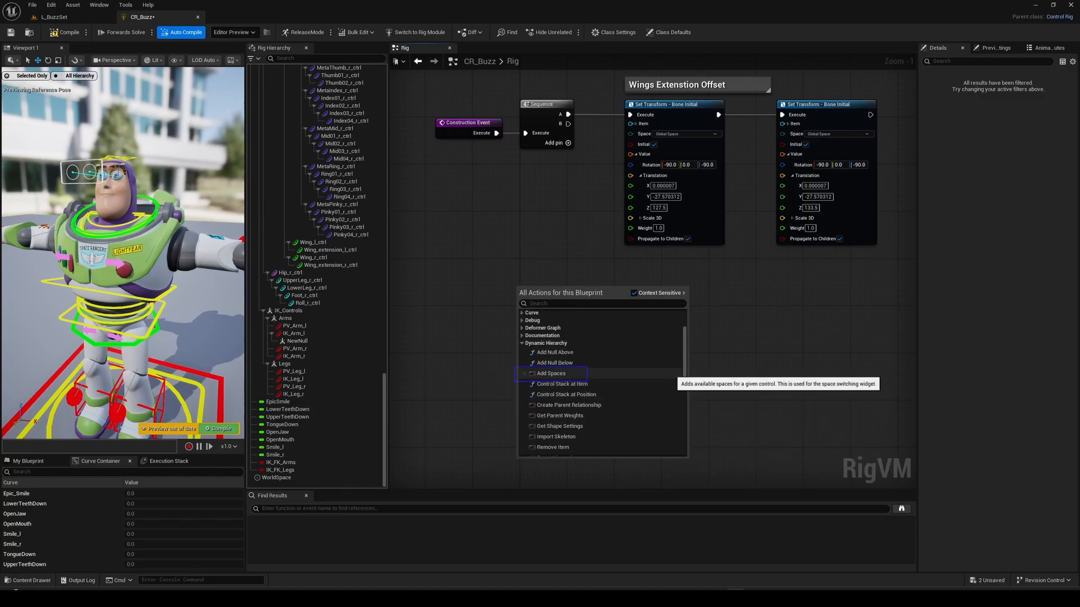
left_click(567, 373)
left_click(554, 374)
scroll(634, 323, "up", 3)
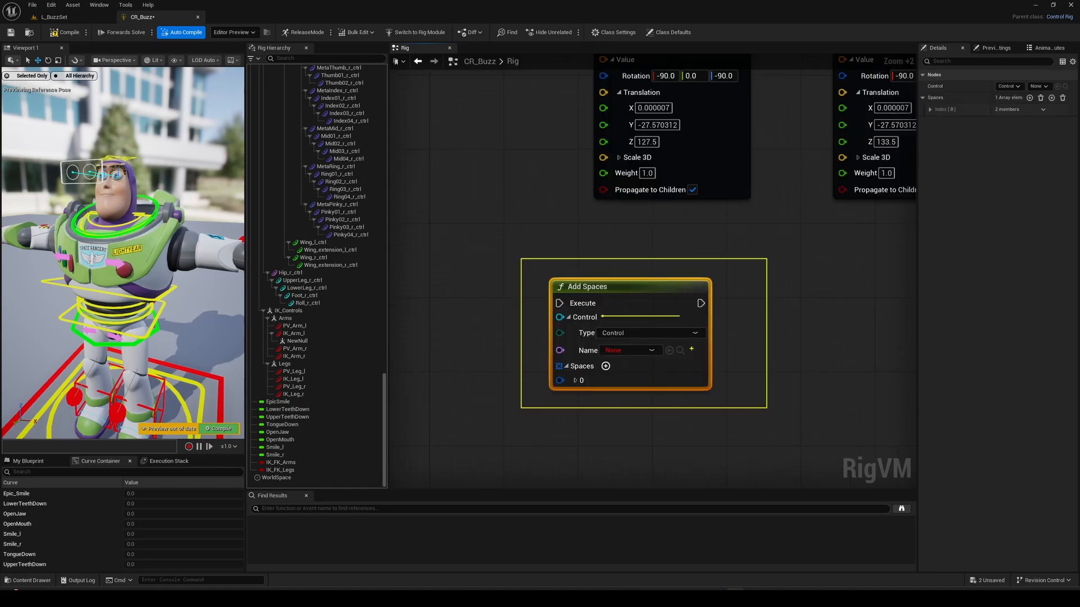
left_click_drag(691, 349, 769, 350)
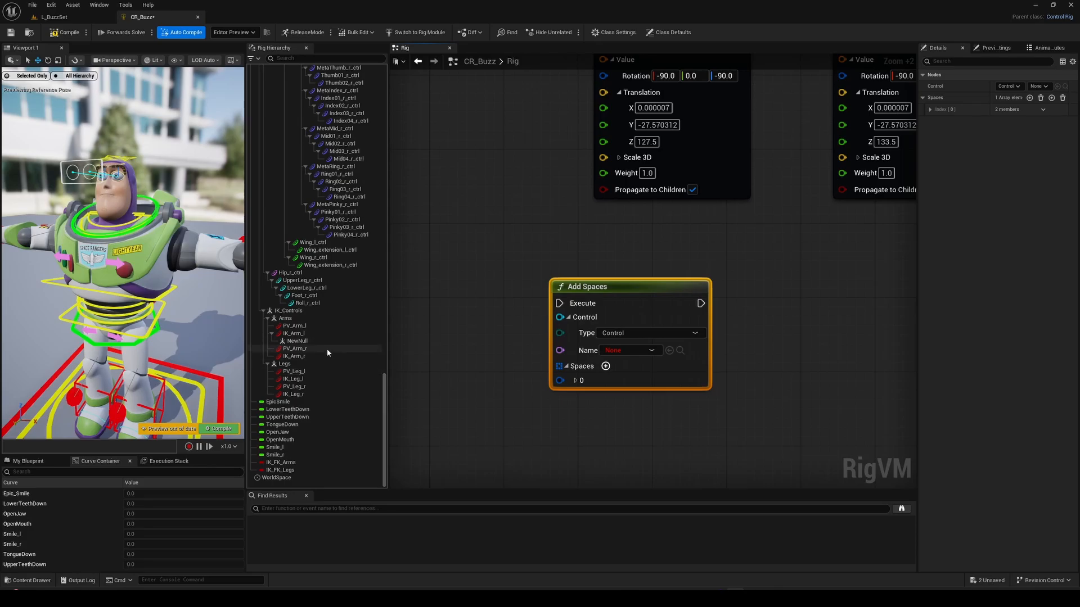
Assign IK_Arm_l as the Add Spaces node's control and expand the item settings of its first space.
left_click(293, 333)
left_click_drag(293, 333, 668, 352)
left_click(574, 380)
left_click(582, 394)
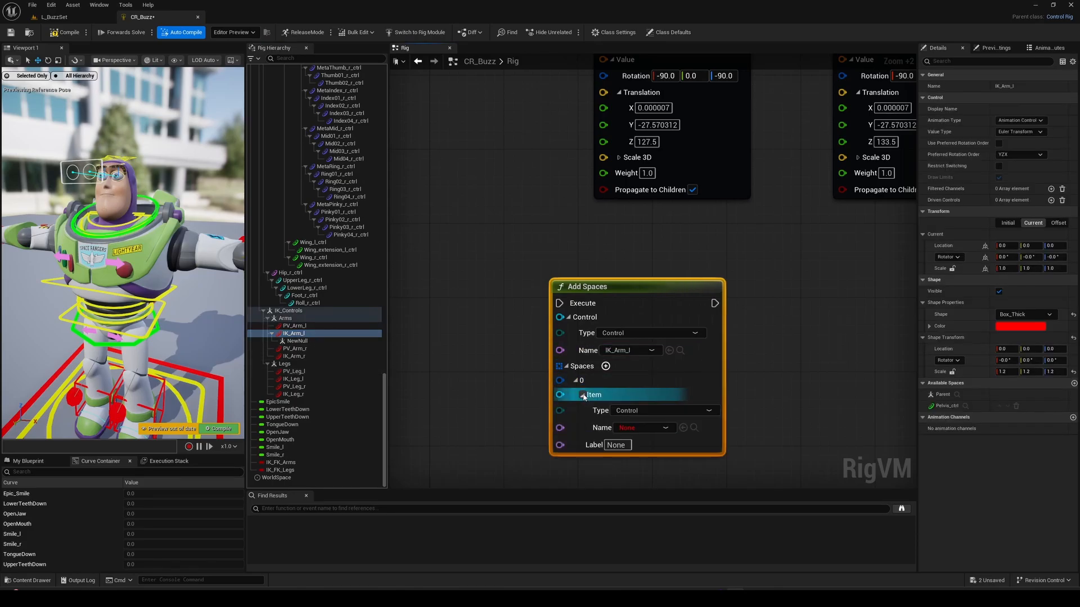
Set the first space of the Add Spaces node to Pelvis_ctrl and label it PelvisSpace.
right_click_drag(761, 447, 741, 389)
left_click(621, 370)
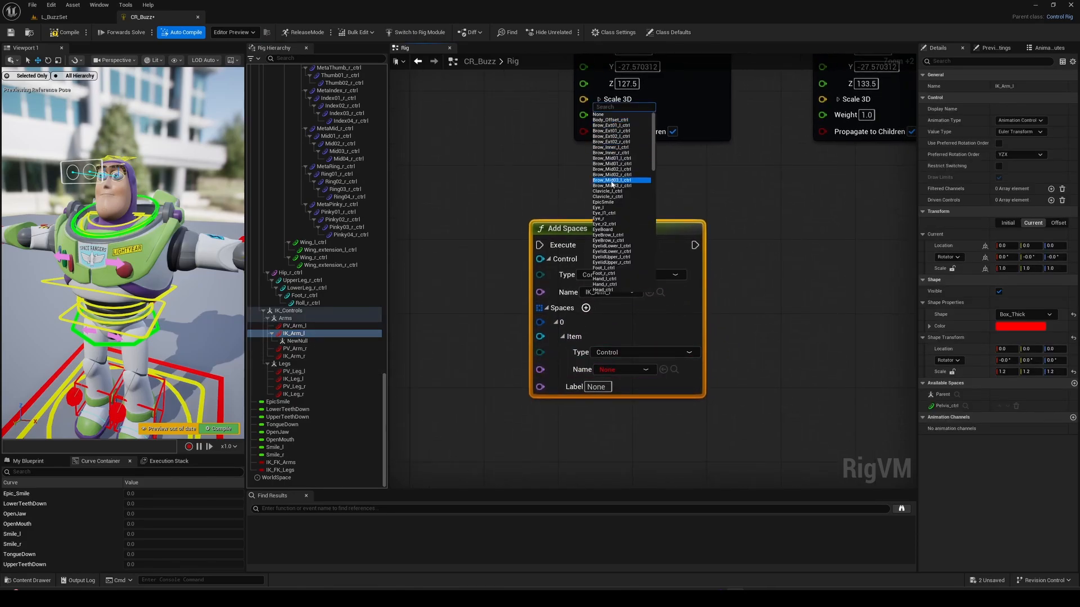
type("pelv")
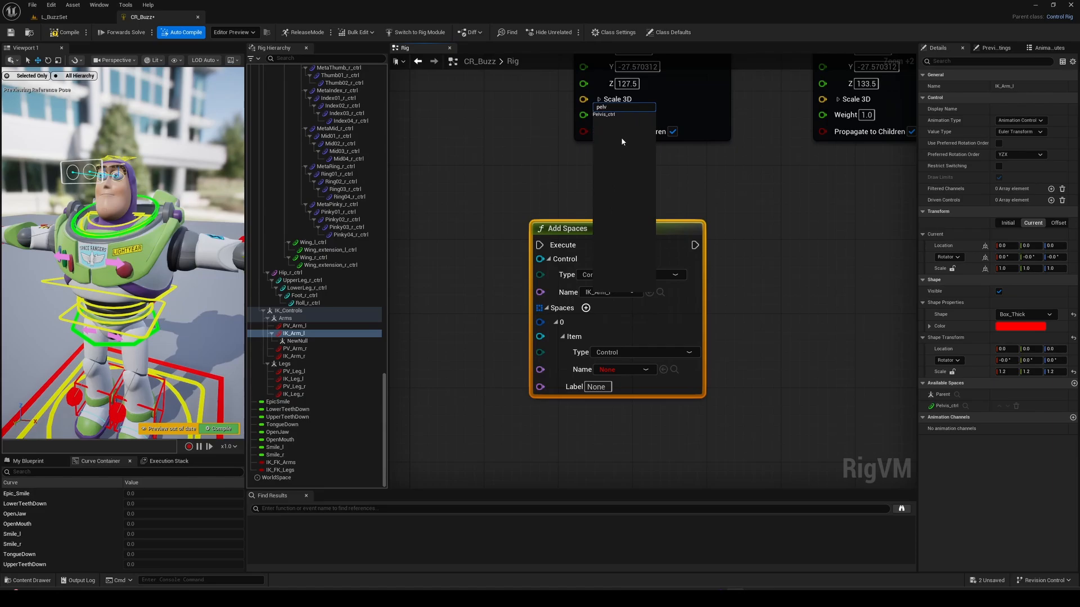
left_click(621, 137)
left_click(603, 388)
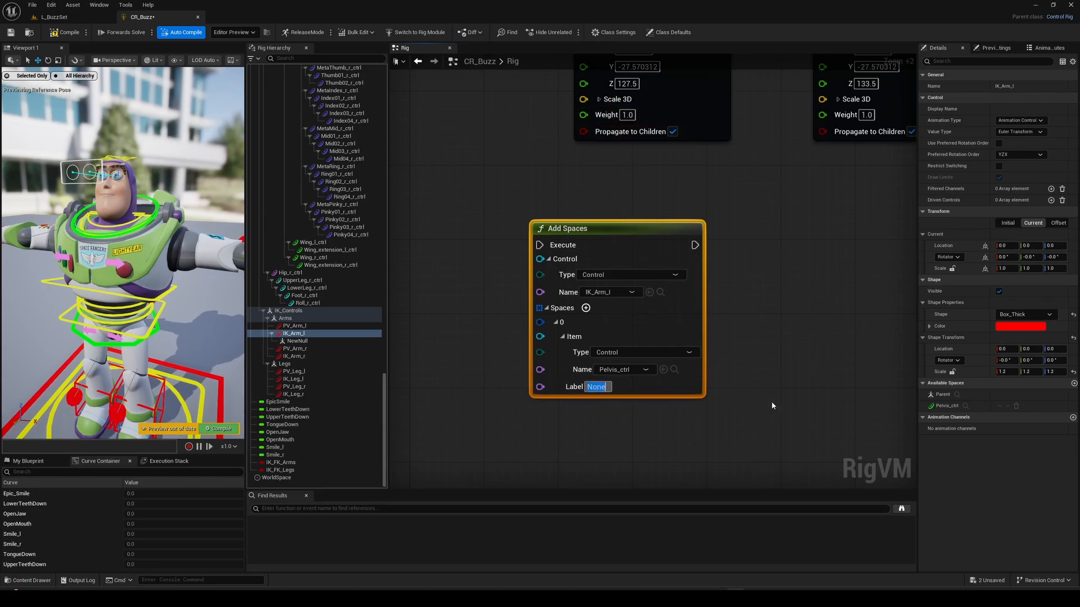
type("PelvisSpace")
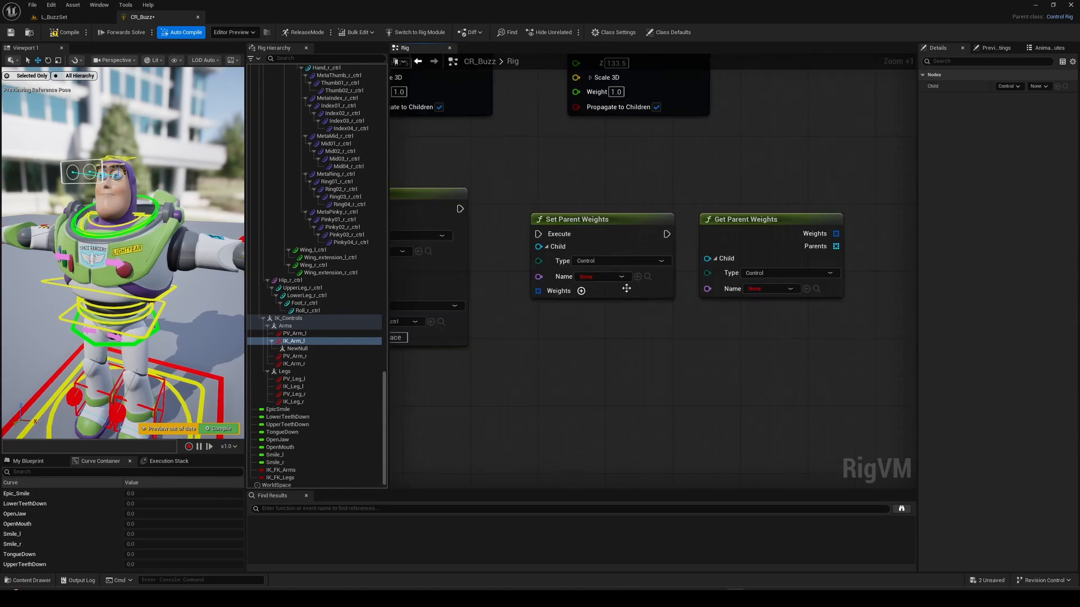
Add a weight entry with location, rotation and scale values to the Set Parent Weights node.
left_click_drag(816, 296, 867, 312)
left_click(582, 291)
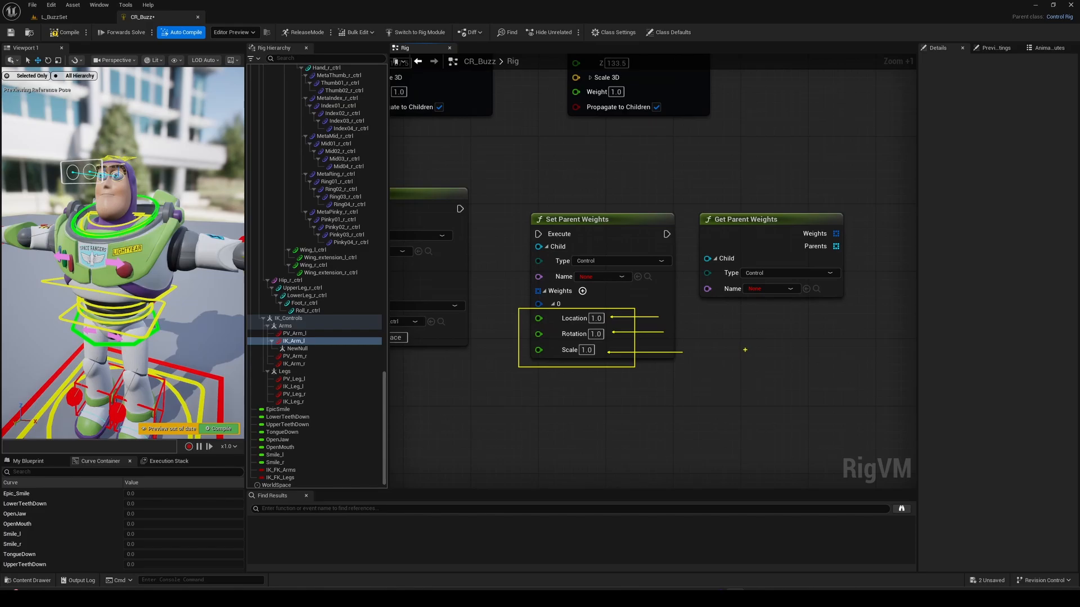
Create a Switch Parent node and place it below the Sequence node of the Forwards Solve graph.
type("switch pa")
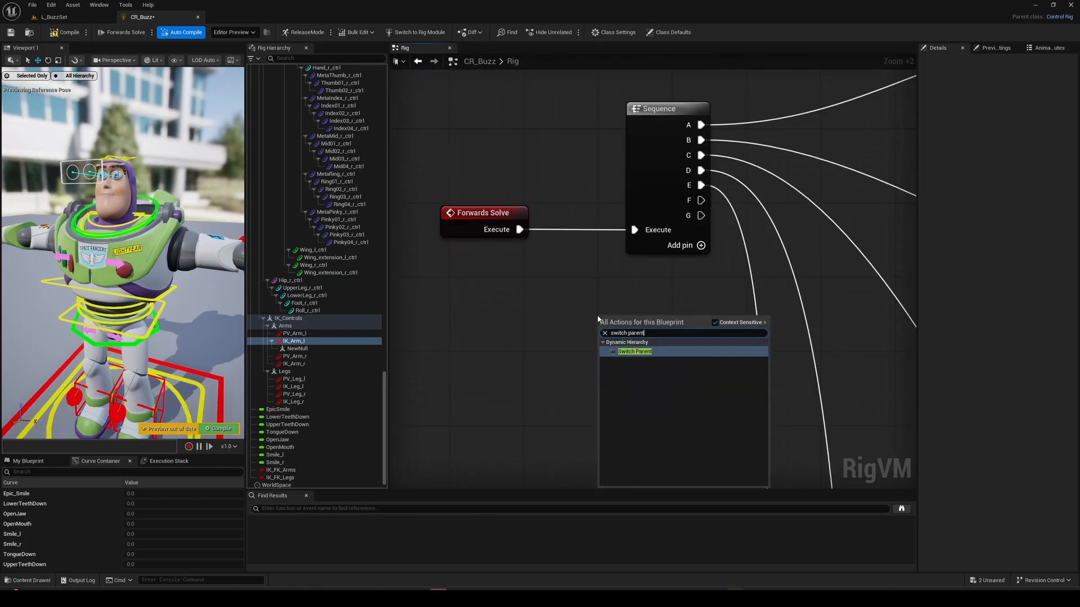
type("rent")
key("Return")
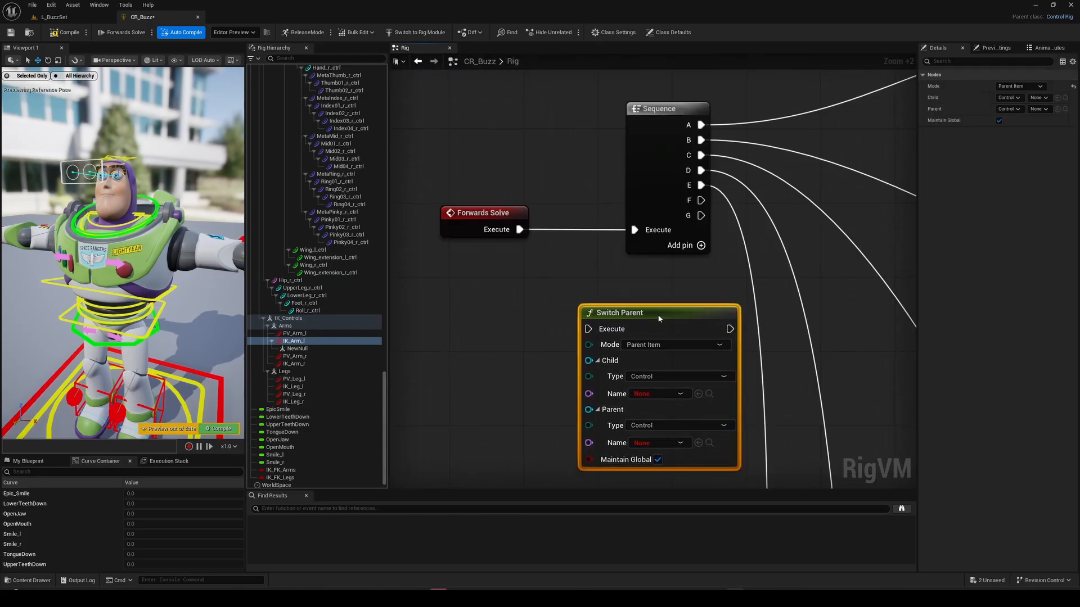
left_click_drag(659, 319, 658, 308)
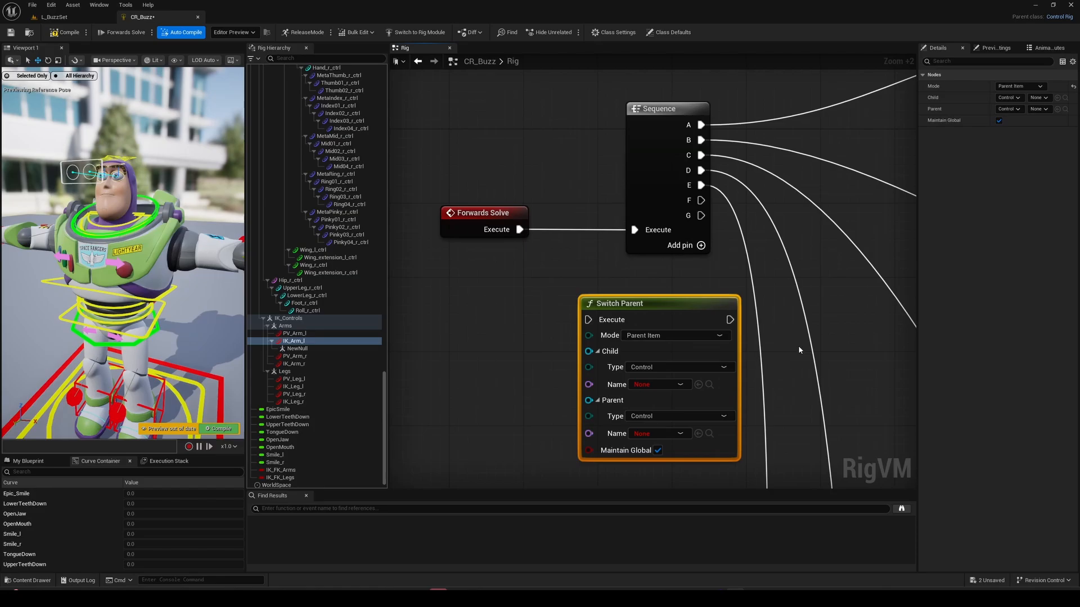
Set the Switch Parent node's child to the IK_Arm_l control and its parent to the Eye_l control.
left_click(289, 341)
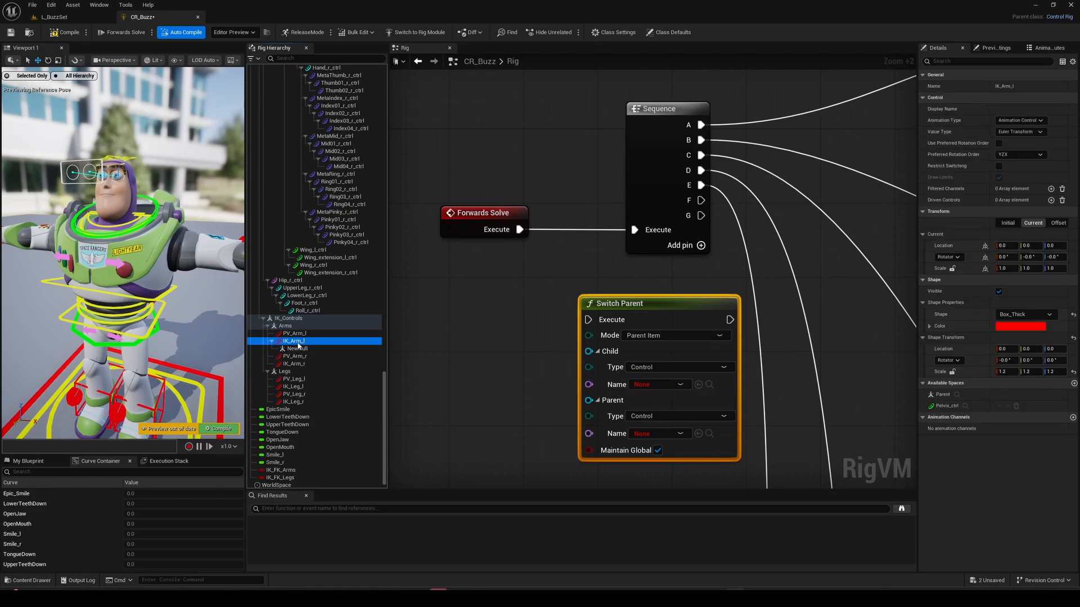
left_click_drag(298, 346, 698, 384)
left_click(135, 166)
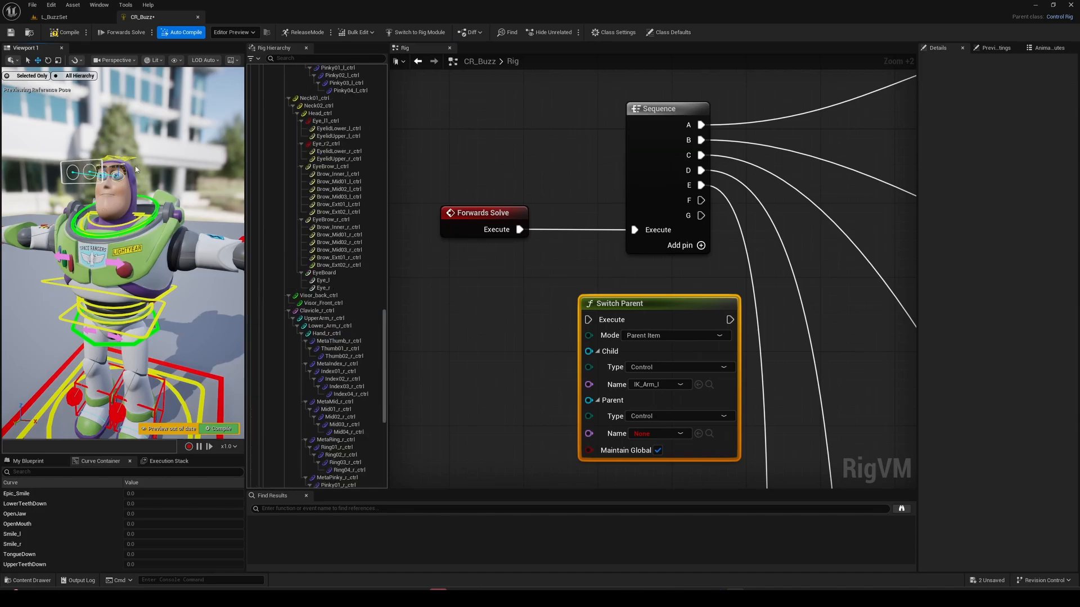
right_click_drag(135, 166, 135, 170)
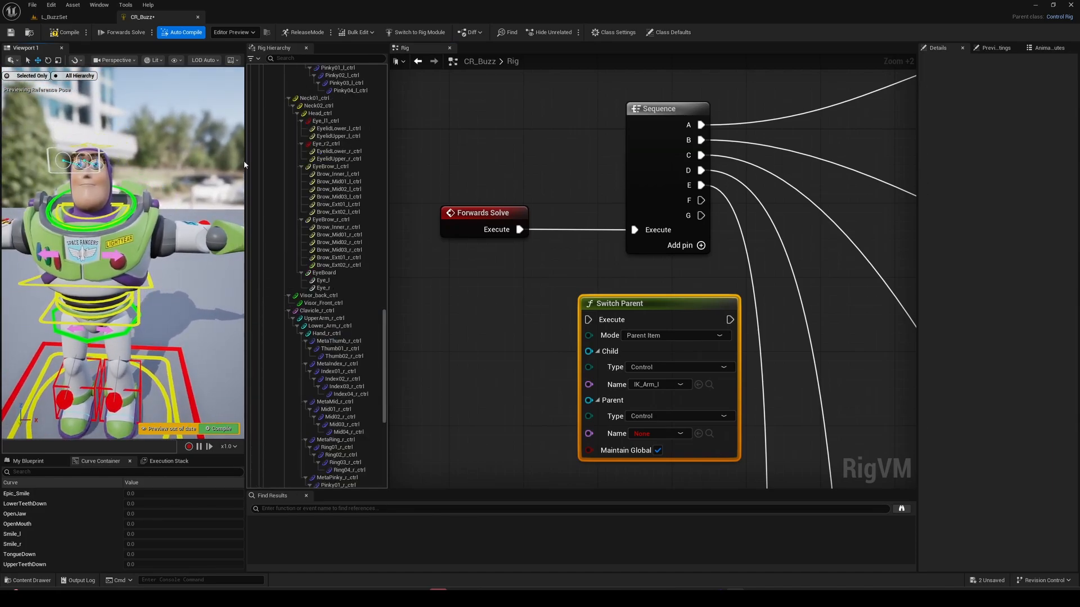
left_click_drag(245, 160, 300, 160)
right_click_drag(88, 155, 89, 156)
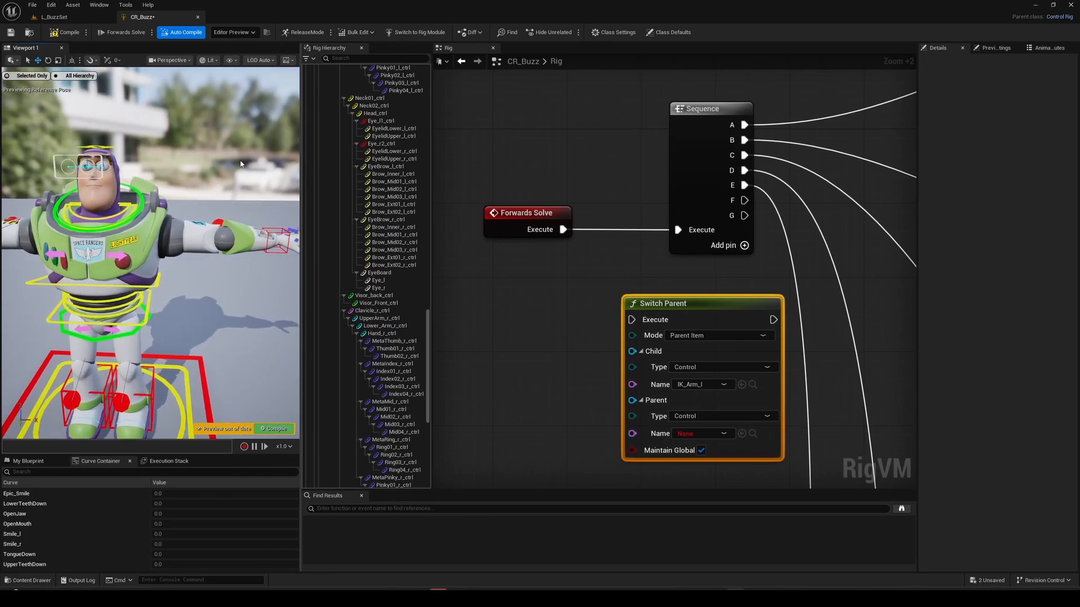
left_click(88, 165)
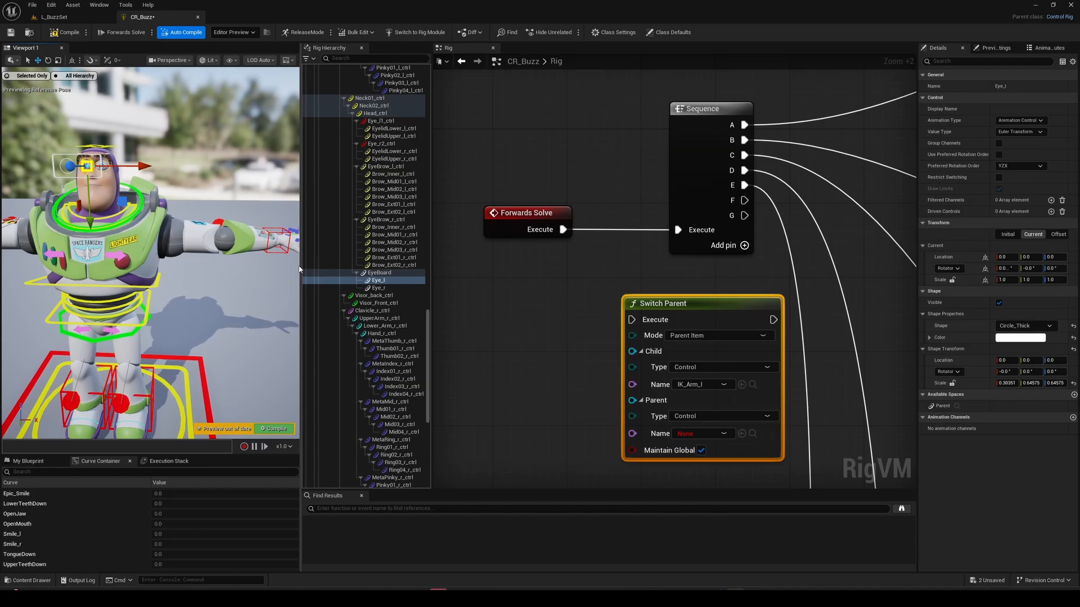
left_click(742, 433)
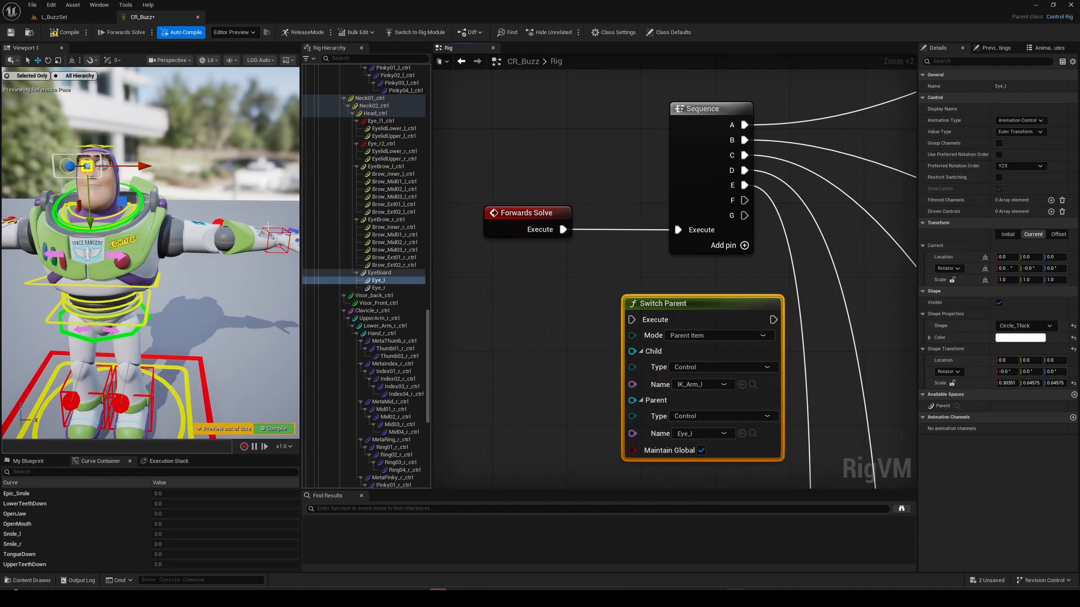
Connect the Sequence node's F output to Switch Parent, compile the rig, and move the Eye_l control to test the arm's parenting.
left_click(278, 239)
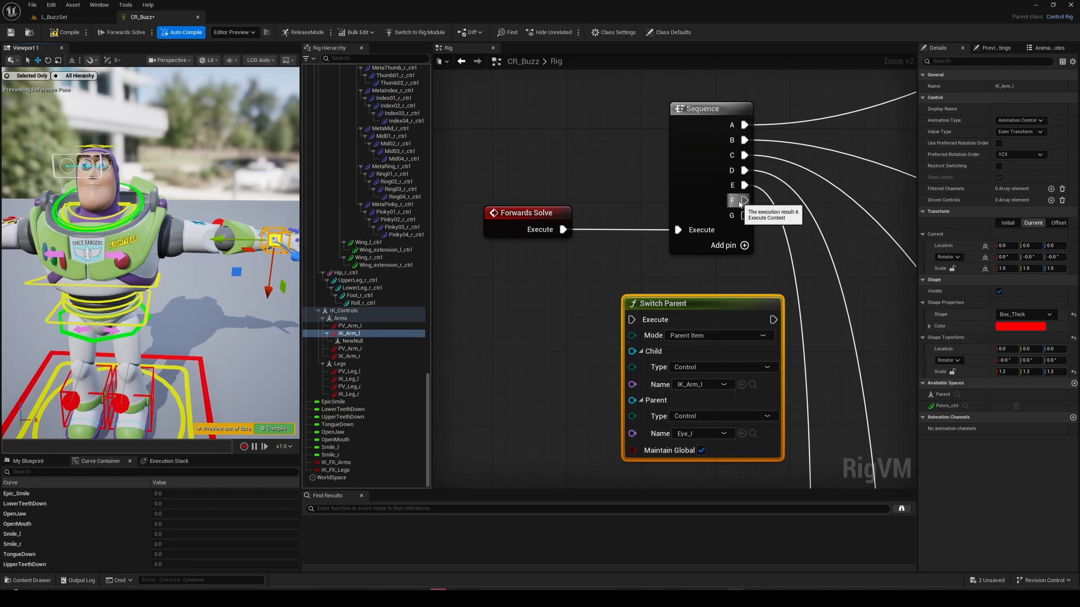
left_click_drag(744, 201, 637, 322)
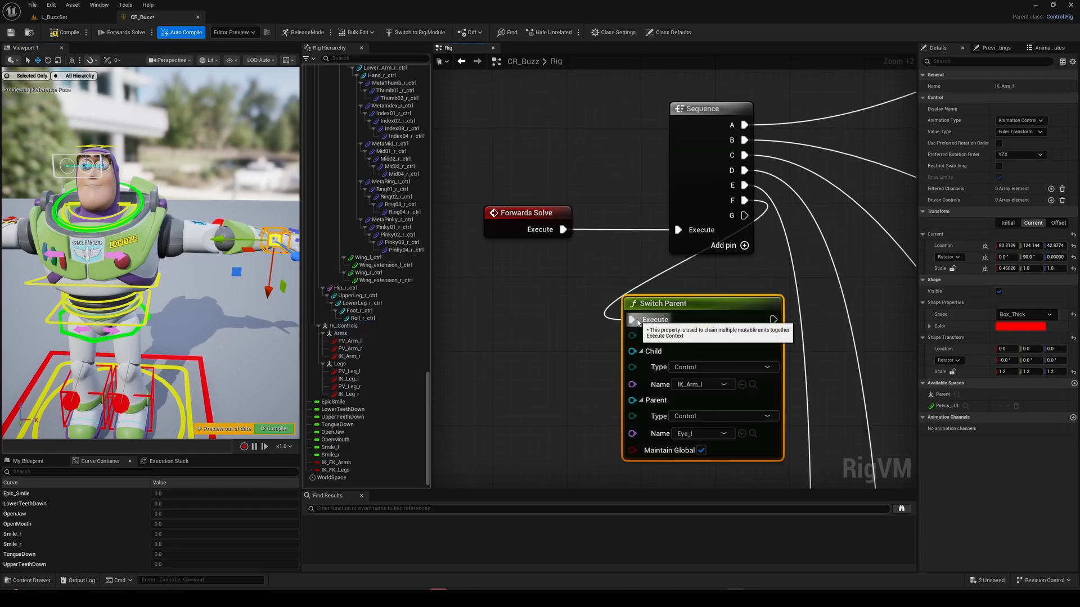
left_click(65, 33)
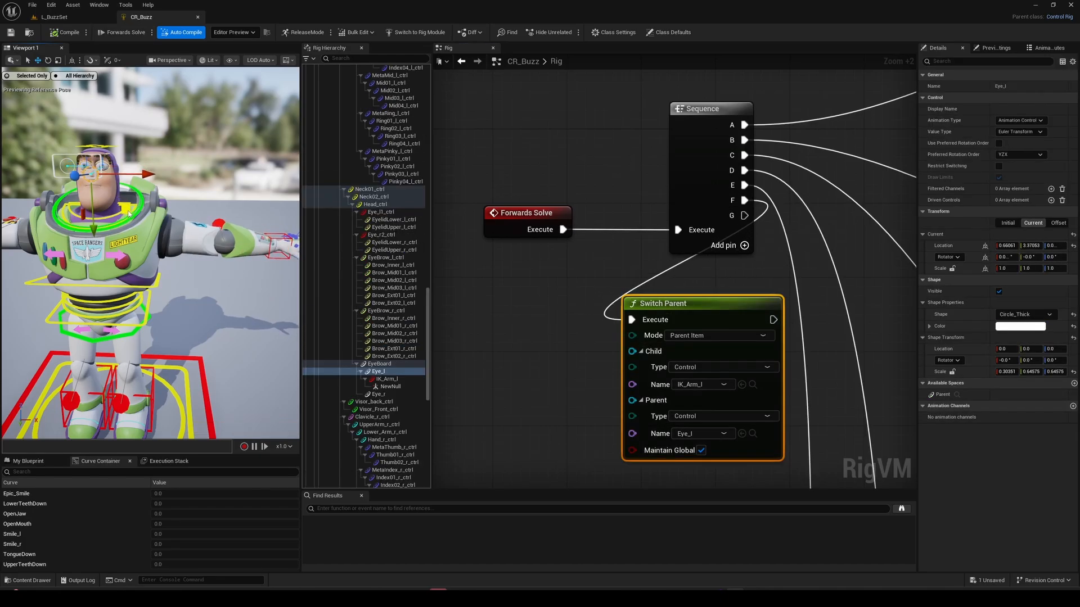
left_click_drag(135, 203, 56, 198)
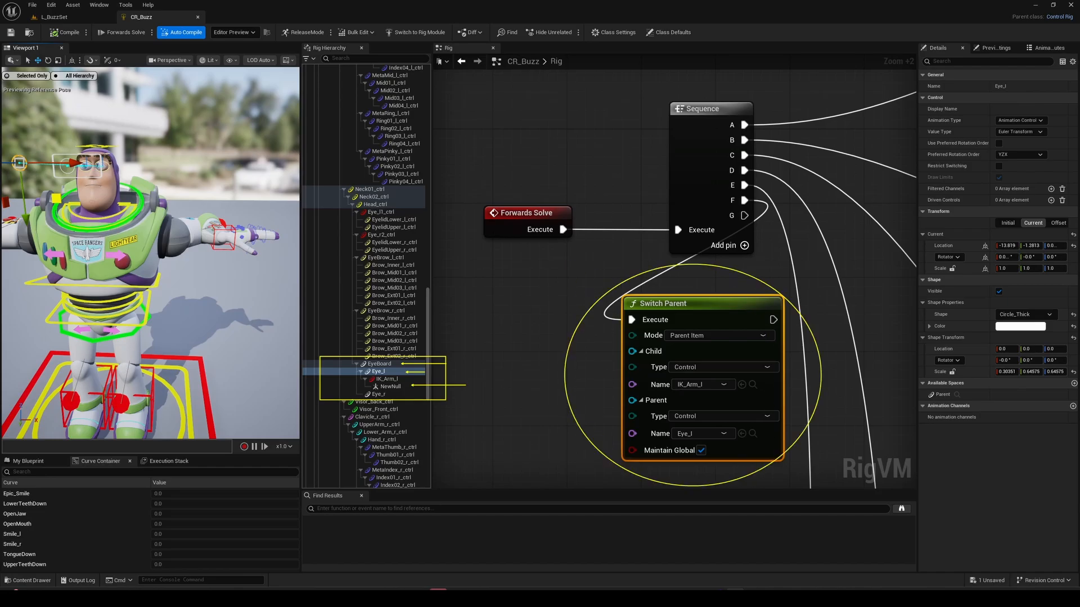
Open Space Switching for the IK_Arm_l control from the rig hierarchy.
right_click(360, 341)
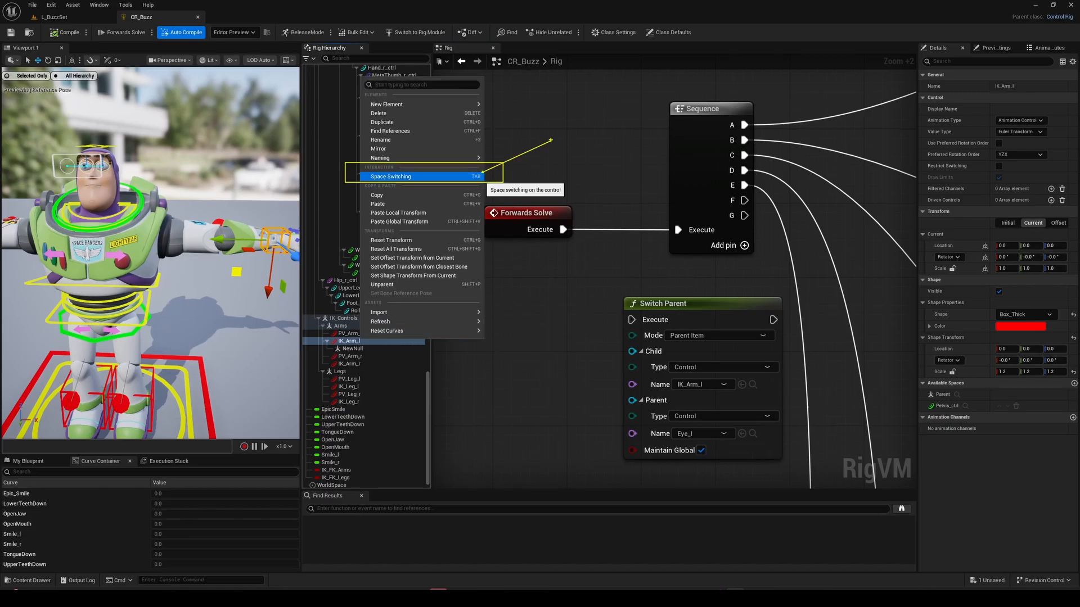
left_click(394, 177)
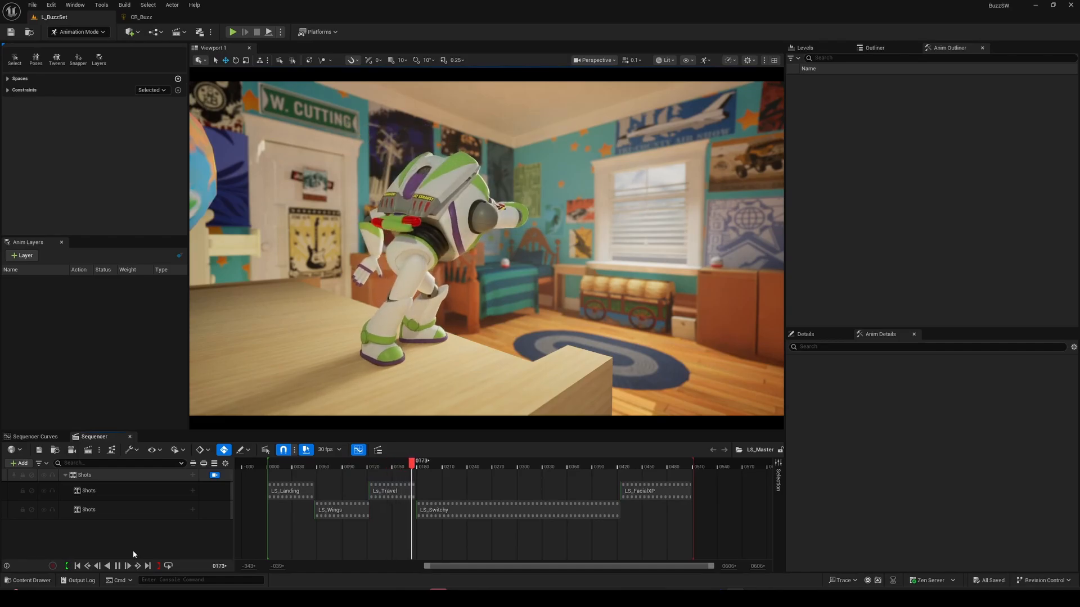
Stop the LS_Master playback, then open the LS_Switchy shot and play its animation.
left_click(117, 565)
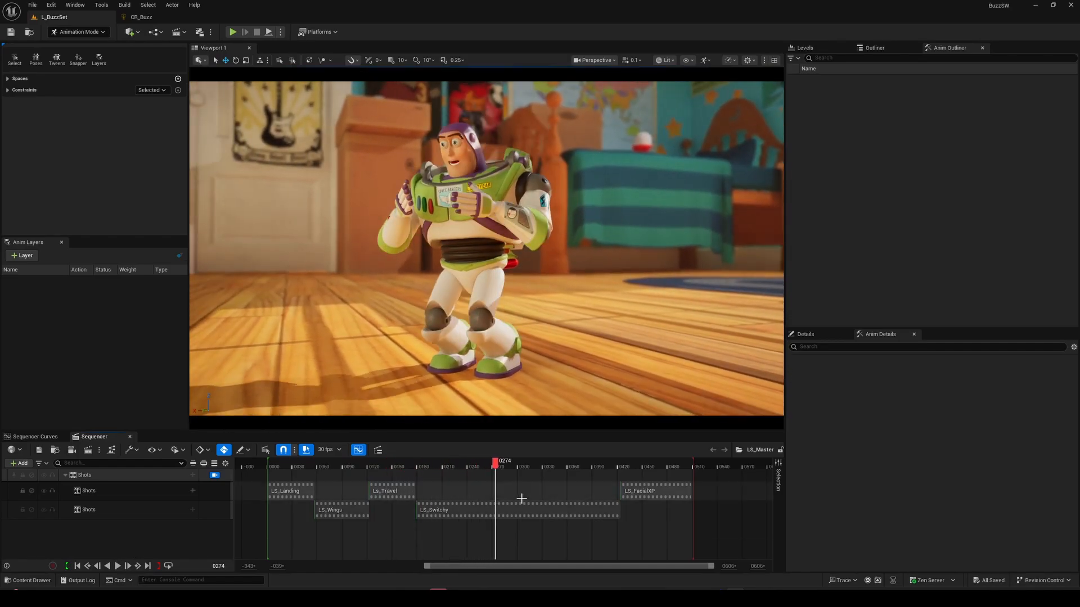
double_click(523, 509)
key("space")
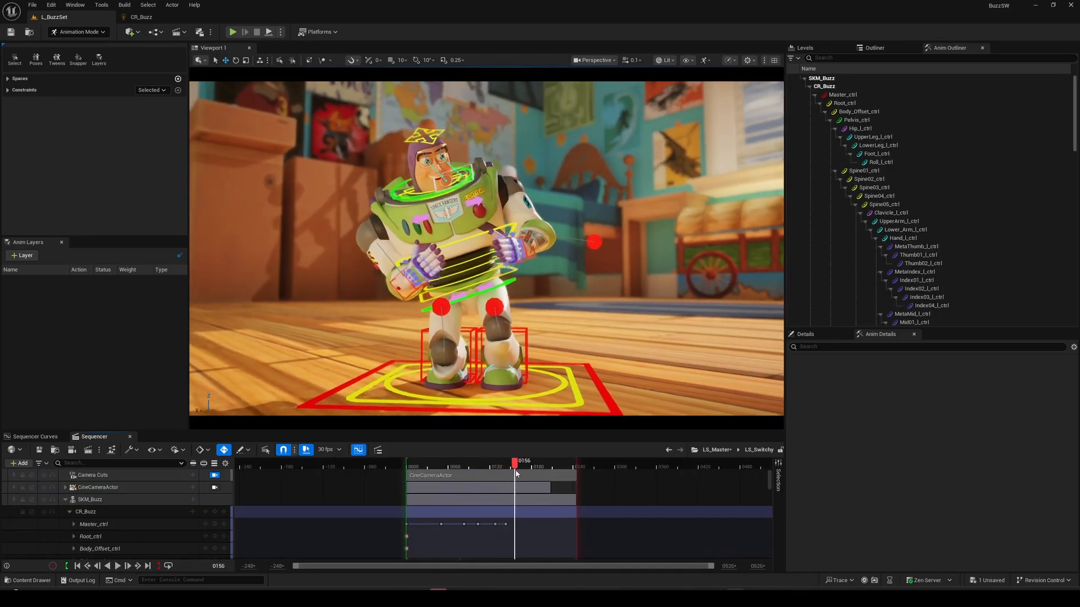
View the IK_Arm_r control's spaces in LS_Buzzy_Manny, and select IK_Arm_l in the CR_Buzz rig to review its available spaces.
left_click(41, 84)
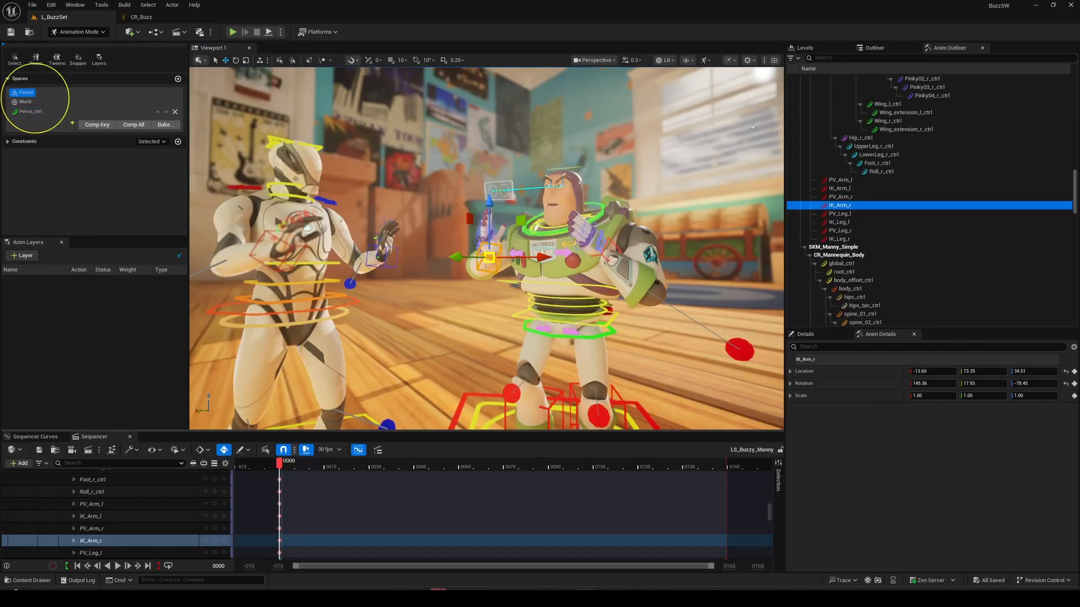
left_click(140, 17)
left_click(350, 340)
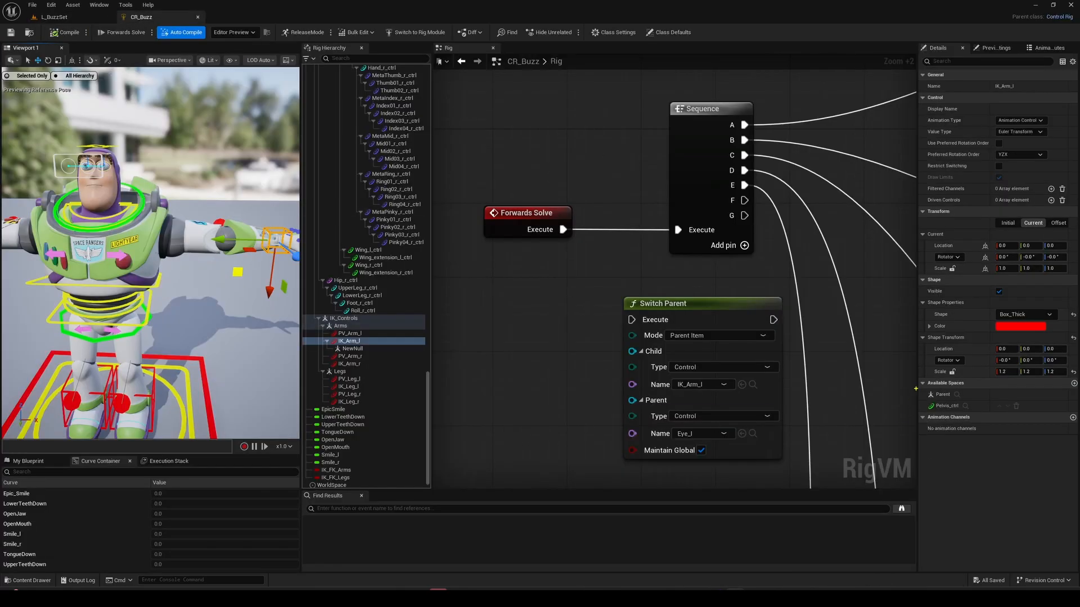